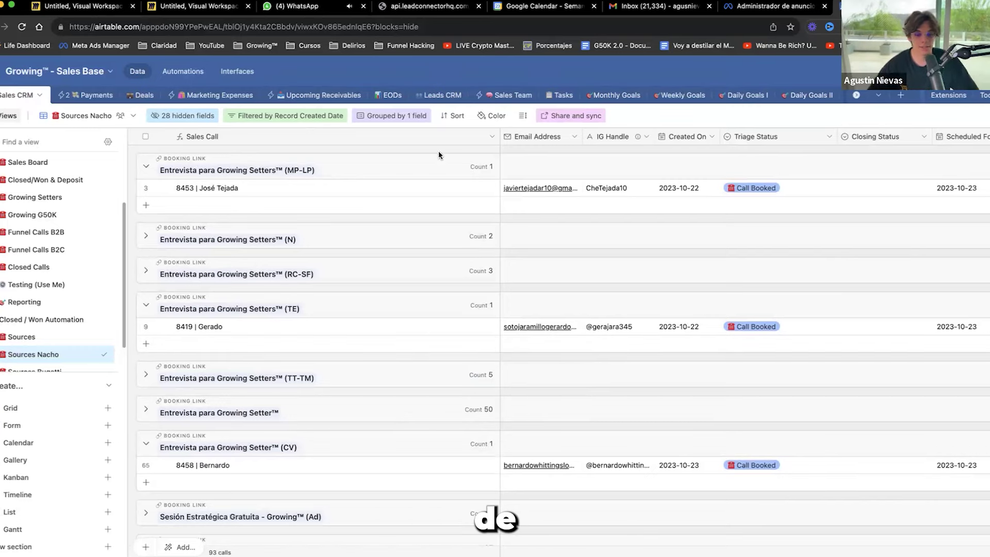
# Switch to the Miro board and handwrite "18" below "10 USD/Call" with an arrow pointing up to it
pyautogui.scroll(-3, 421, 172)
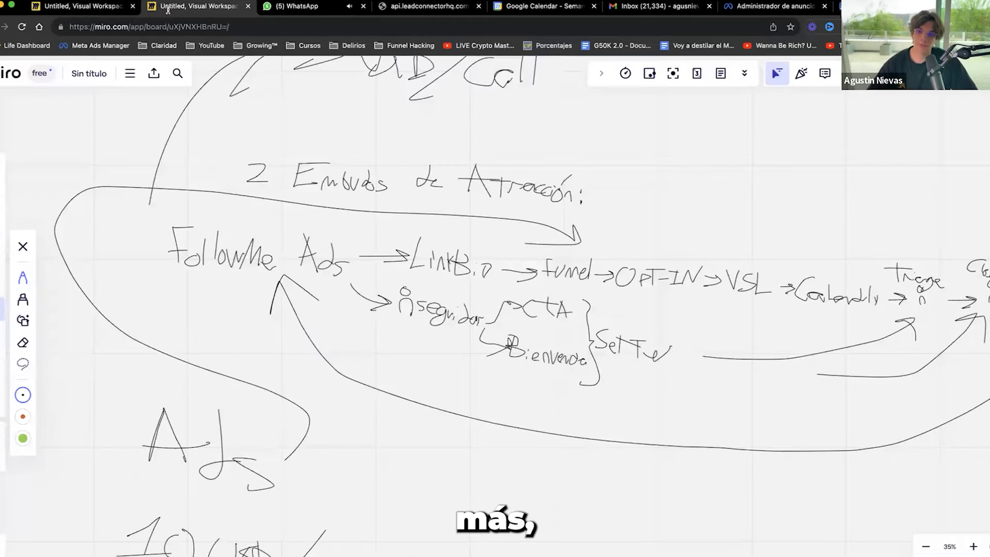
pyautogui.click(199, 7)
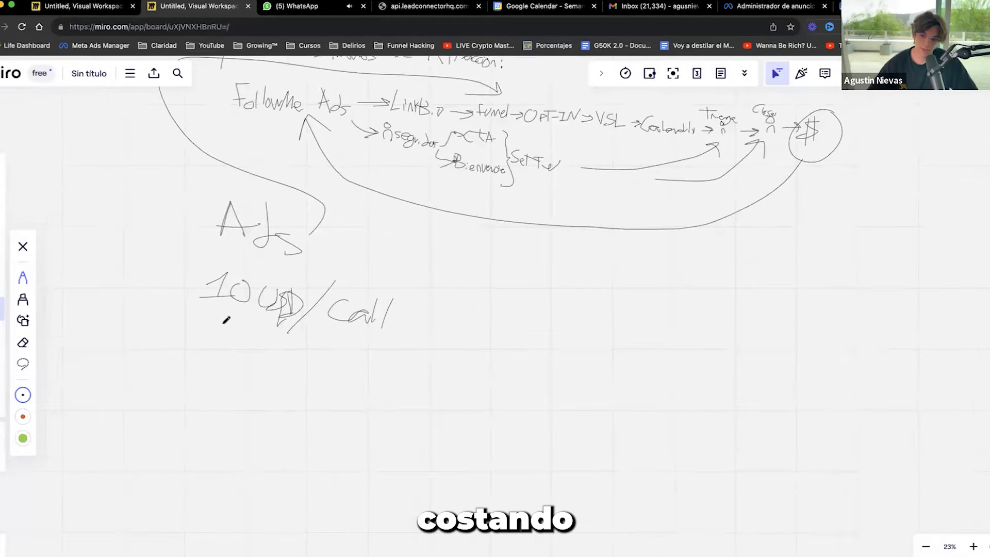
pyautogui.moveTo(193, 403)
pyautogui.mouseDown()
pyautogui.moveTo(222, 401)
pyautogui.moveTo(201, 403)
pyautogui.moveTo(215, 375)
pyautogui.moveTo(227, 395)
pyautogui.moveTo(308, 347)
pyautogui.mouseUp()
pyautogui.moveTo(266, 357); pyautogui.dragTo(316, 369)
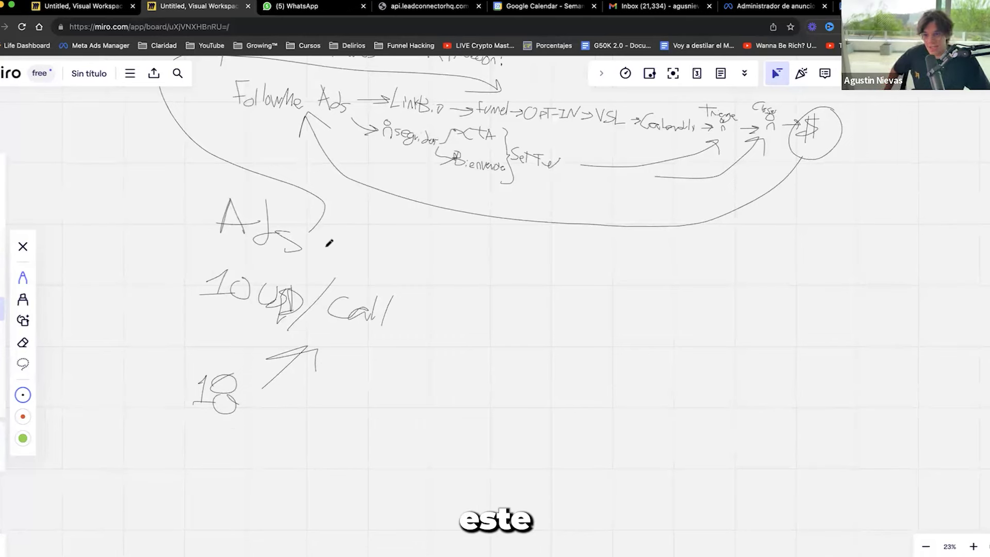
# Draw an arrow from the large "Ads" label and handwrite "B2B" at its tip
pyautogui.moveTo(320, 253); pyautogui.dragTo(406, 280)
pyautogui.moveTo(440, 247)
pyautogui.mouseDown()
pyautogui.moveTo(427, 294)
pyautogui.moveTo(463, 252)
pyautogui.moveTo(484, 293)
pyautogui.mouseUp()
pyautogui.moveTo(516, 258); pyautogui.dragTo(508, 293)
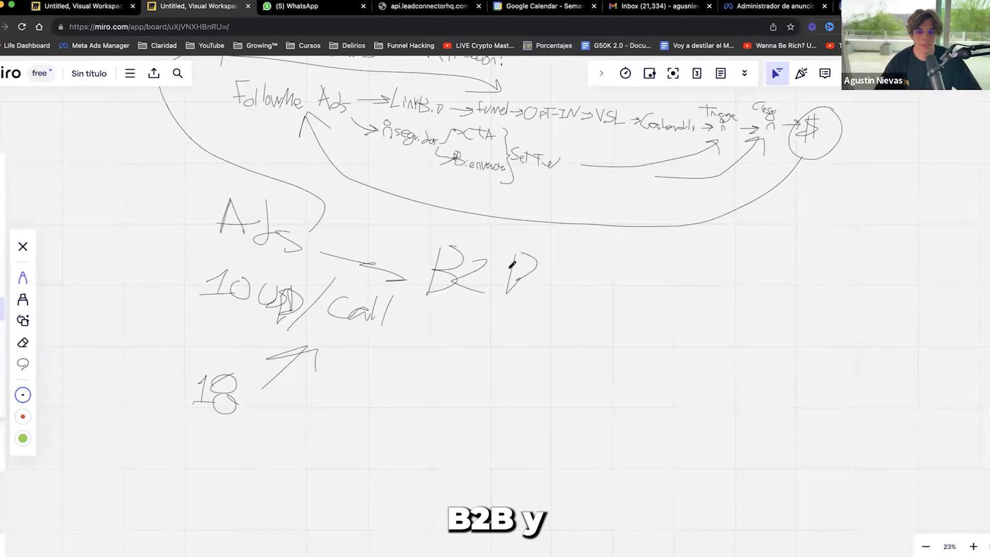
# Draw an arrow up from "FollowMe Ads" and handwrite "B2C" at its tip
pyautogui.moveTo(429, 302)
pyautogui.mouseDown()
pyautogui.moveTo(441, 407)
pyautogui.moveTo(418, 499)
pyautogui.mouseUp()
pyautogui.moveTo(225, 269)
pyautogui.mouseDown()
pyautogui.moveTo(137, 133)
pyautogui.moveTo(162, 159)
pyautogui.mouseUp()
pyautogui.moveTo(96, 94); pyautogui.dragTo(88, 137)
pyautogui.moveTo(93, 96)
pyautogui.mouseDown()
pyautogui.moveTo(121, 129)
pyautogui.moveTo(126, 98)
pyautogui.moveTo(151, 126)
pyautogui.moveTo(189, 119)
pyautogui.mouseUp()
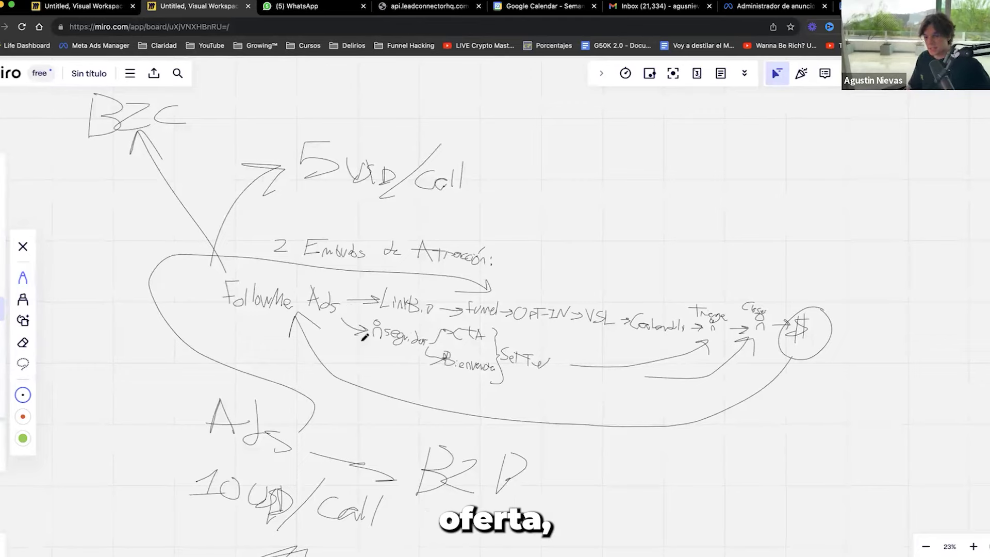
# Draw a temporary box around "FollowMe Ads" and undo the pen marks
pyautogui.scroll(-5, 364, 337)
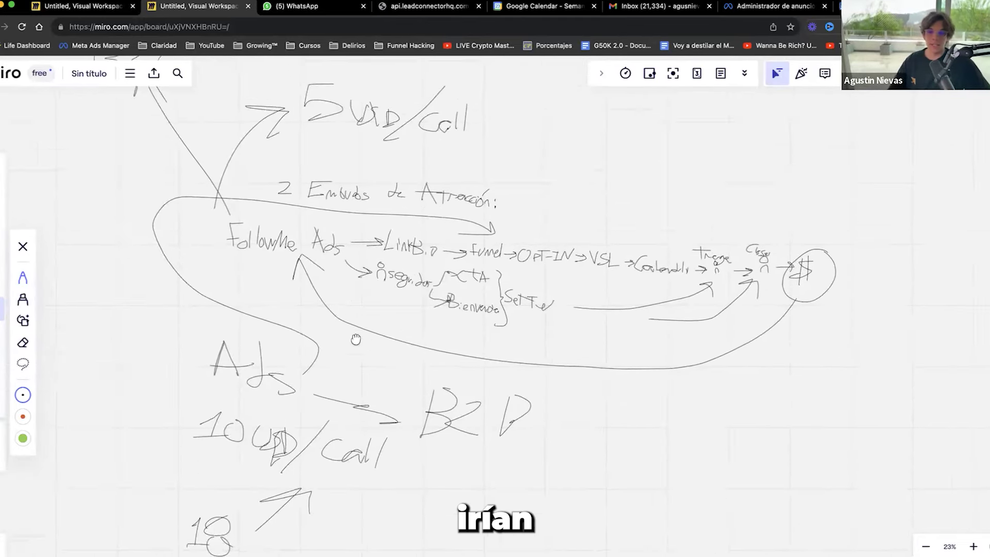
pyautogui.scroll(4, 358, 336)
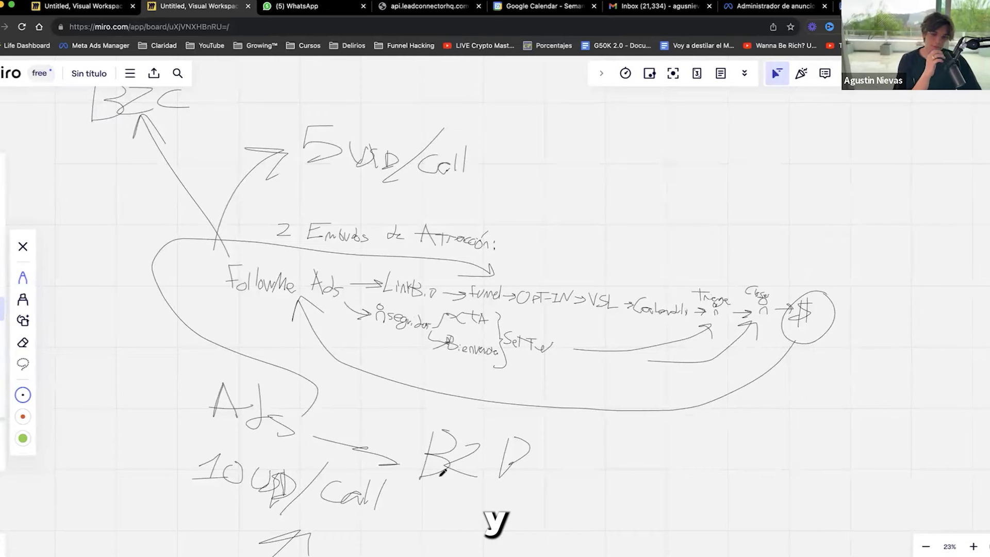
pyautogui.scroll(-5, 384, 395)
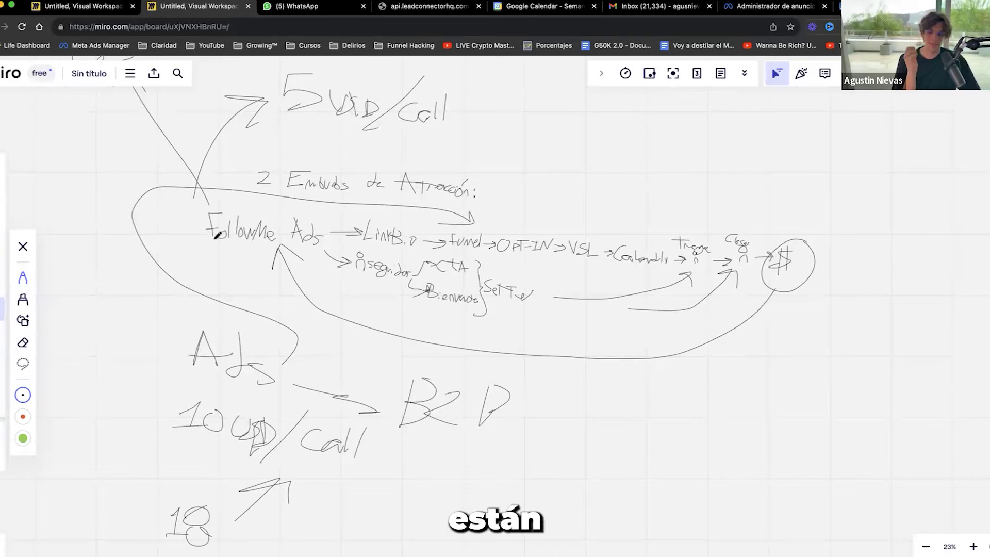
pyautogui.scroll(2, 260, 231)
pyautogui.moveTo(188, 173)
pyautogui.mouseDown()
pyautogui.moveTo(330, 281)
pyautogui.moveTo(141, 187)
pyautogui.mouseUp()
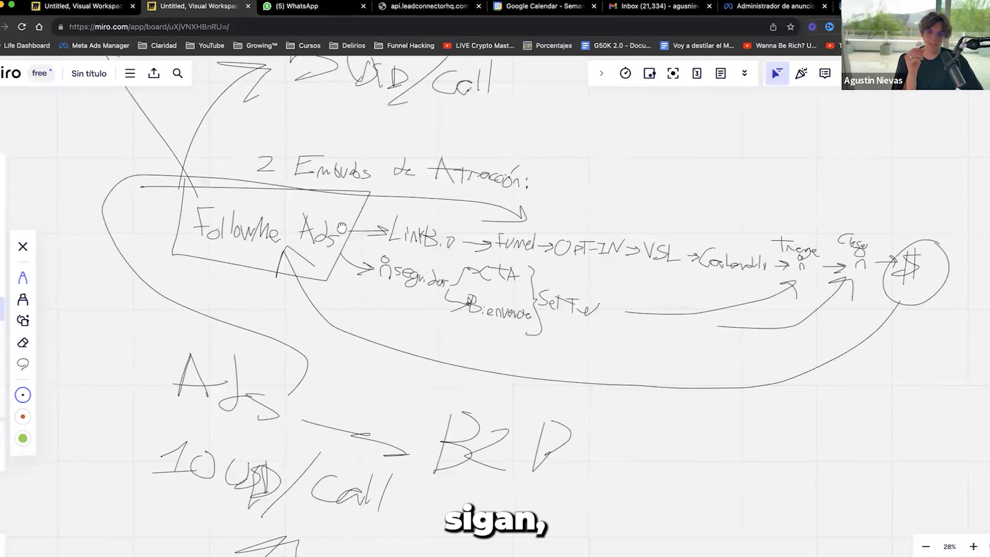
pyautogui.scroll(5, 342, 227)
pyautogui.moveTo(253, 115)
pyautogui.mouseDown()
pyautogui.moveTo(296, 237)
pyautogui.moveTo(307, 141)
pyautogui.moveTo(256, 140)
pyautogui.mouseUp()
pyautogui.press('super+z')
pyautogui.press('super+z')
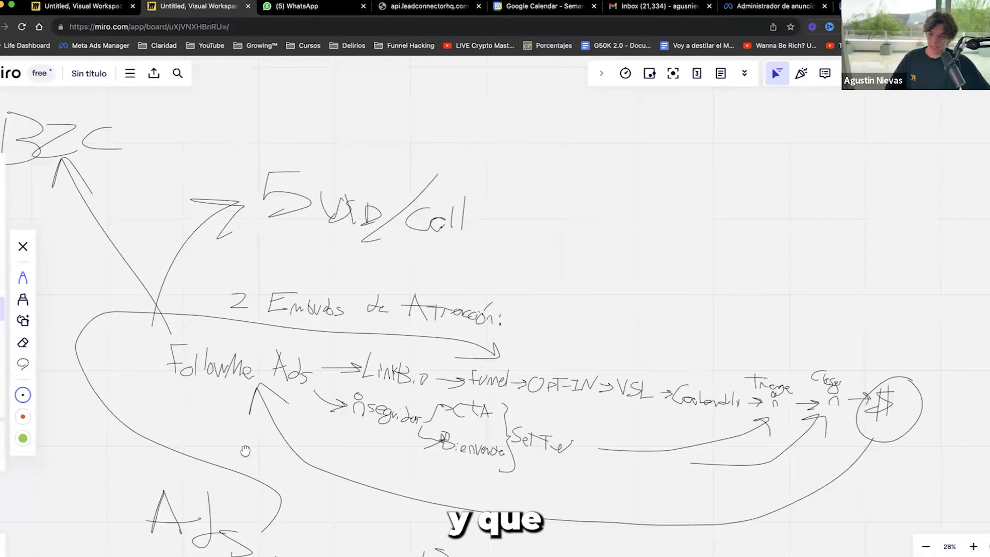
pyautogui.scroll(-5, 245, 450)
pyautogui.moveTo(163, 431)
pyautogui.mouseDown()
pyautogui.moveTo(377, 518)
pyautogui.moveTo(133, 200)
pyautogui.moveTo(161, 408)
pyautogui.mouseUp()
pyautogui.press('super+z')
pyautogui.scroll(-5, 296, 199)
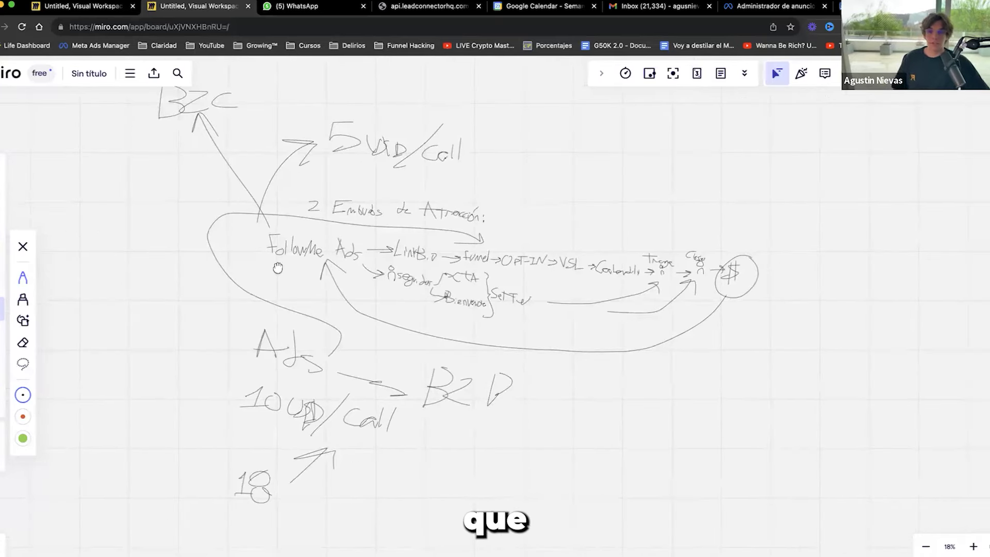
pyautogui.scroll(10, 268, 260)
pyautogui.scroll(2, 293, 292)
pyautogui.moveTo(161, 154)
pyautogui.mouseDown()
pyautogui.moveTo(189, 383)
pyautogui.moveTo(319, 192)
pyautogui.moveTo(260, 190)
pyautogui.mouseUp()
pyautogui.press('super+z')
# Mark parts of the "seguidor" to "Setter" branch with temporary pen strokes, undoing each one
pyautogui.hscroll(5, 632, 321)
pyautogui.scroll(-1, 632, 321)
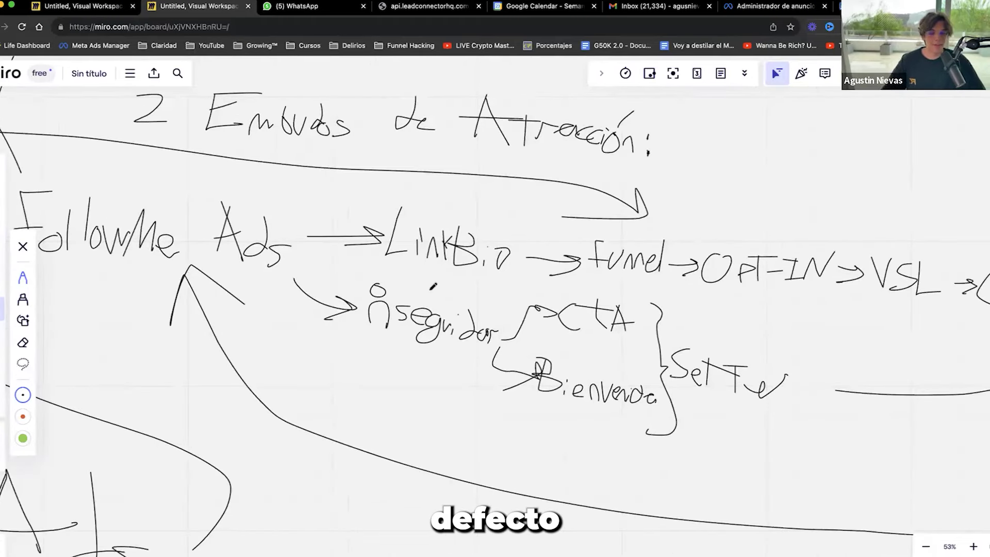
pyautogui.moveTo(402, 282); pyautogui.dragTo(341, 281)
pyautogui.press('super+z')
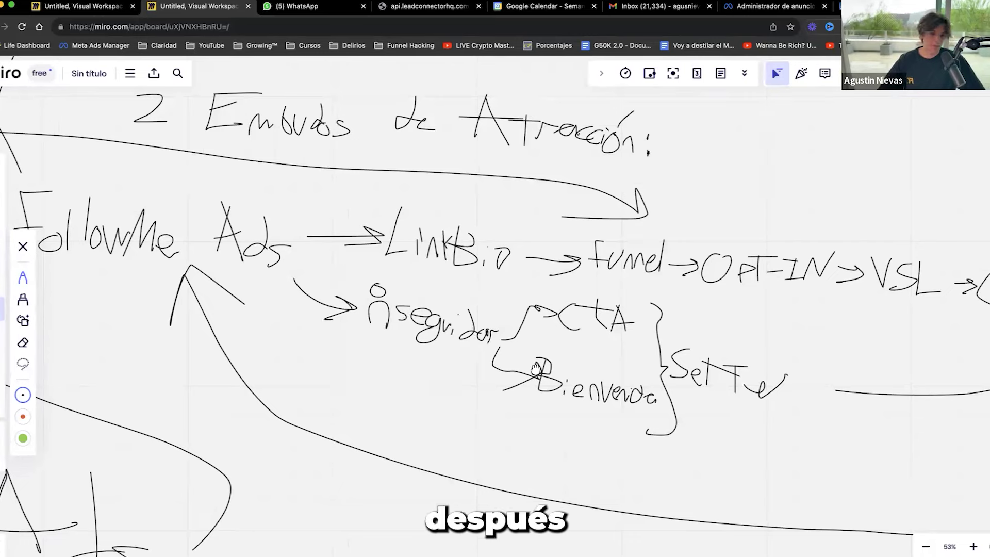
pyautogui.hscroll(4, 490, 330)
pyautogui.moveTo(444, 285)
pyautogui.mouseDown()
pyautogui.moveTo(566, 293)
pyautogui.moveTo(460, 338)
pyautogui.moveTo(509, 356)
pyautogui.moveTo(429, 329)
pyautogui.moveTo(459, 314)
pyautogui.mouseUp()
pyautogui.press('super+z')
pyautogui.press('super+z')
pyautogui.press('super+z')
pyautogui.moveTo(582, 283)
pyautogui.mouseDown()
pyautogui.moveTo(225, 381)
pyautogui.moveTo(544, 286)
pyautogui.moveTo(235, 251)
pyautogui.mouseUp()
pyautogui.press('super+z')
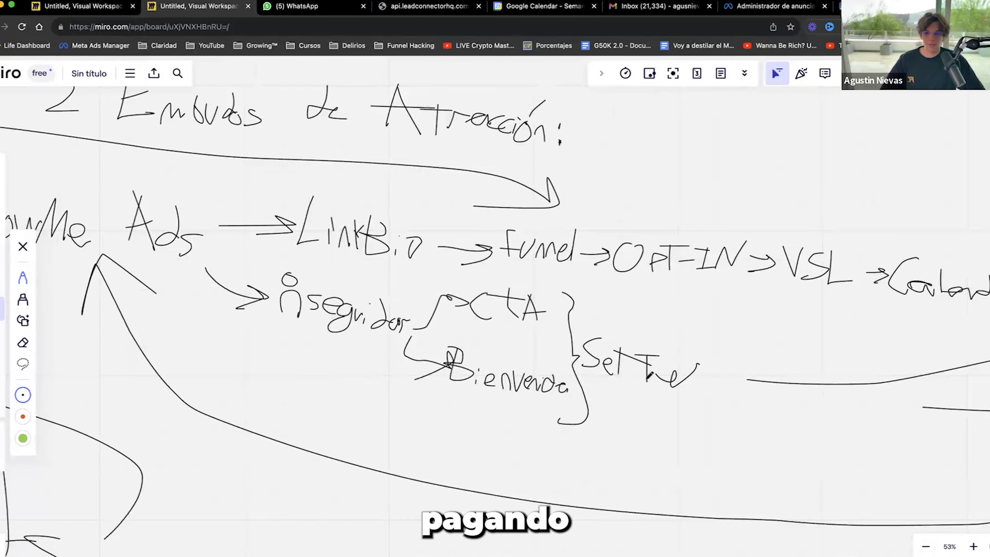
pyautogui.moveTo(608, 318); pyautogui.dragTo(707, 403)
pyautogui.press('super+z')
# Draw two upward arrows from "OPT-IN" and label the short one "Email" and the long one "WhatsApp"
pyautogui.scroll(-5, 283, 203)
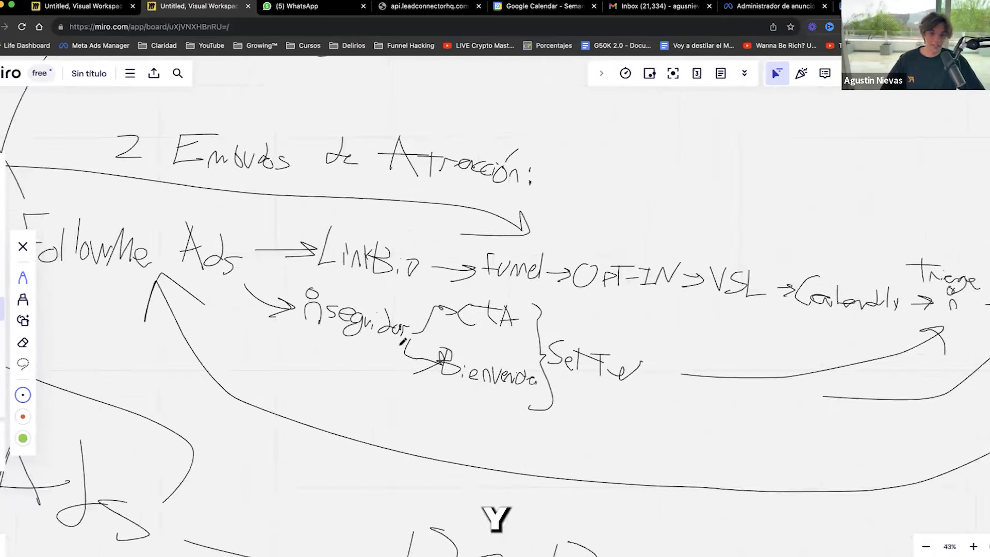
pyautogui.scroll(-4, 283, 203)
pyautogui.scroll(-3, 317, 328)
pyautogui.scroll(2, 320, 217)
pyautogui.scroll(2, 430, 159)
pyautogui.scroll(6, 427, 206)
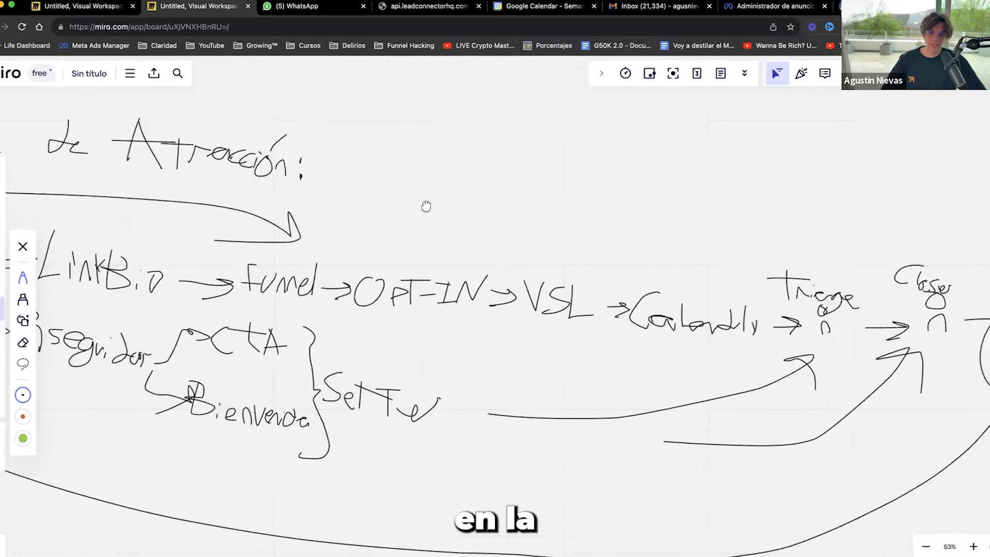
pyautogui.scroll(-3, 364, 330)
pyautogui.moveTo(343, 248)
pyautogui.mouseDown()
pyautogui.moveTo(326, 243)
pyautogui.moveTo(350, 249)
pyautogui.mouseUp()
pyautogui.moveTo(382, 332); pyautogui.dragTo(405, 290)
pyautogui.moveTo(375, 314); pyautogui.dragTo(400, 305)
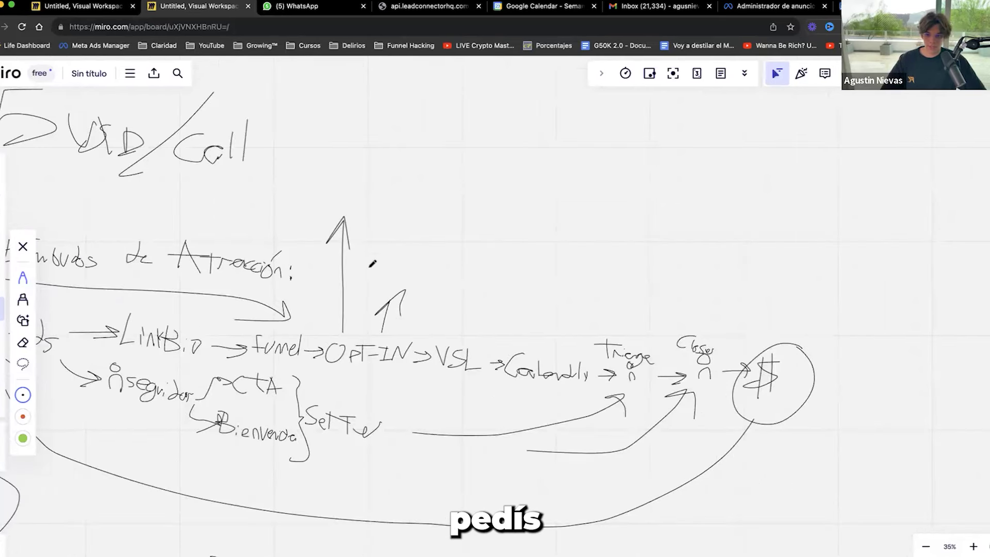
pyautogui.moveTo(361, 269)
pyautogui.mouseDown()
pyautogui.moveTo(394, 268)
pyautogui.moveTo(392, 288)
pyautogui.moveTo(423, 298)
pyautogui.mouseUp()
pyautogui.moveTo(336, 190)
pyautogui.mouseDown()
pyautogui.moveTo(348, 185)
pyautogui.moveTo(359, 209)
pyautogui.moveTo(384, 217)
pyautogui.moveTo(428, 209)
pyautogui.mouseUp()
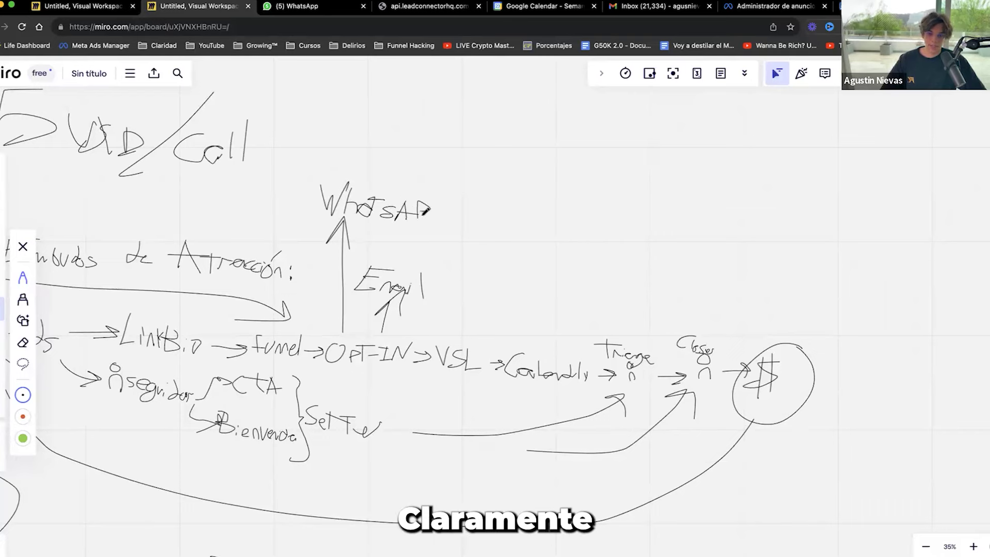
# Handwrite "Setter" above "WhatsApp" and draw a short arrow down to it
pyautogui.moveTo(345, 110); pyautogui.dragTo(313, 111)
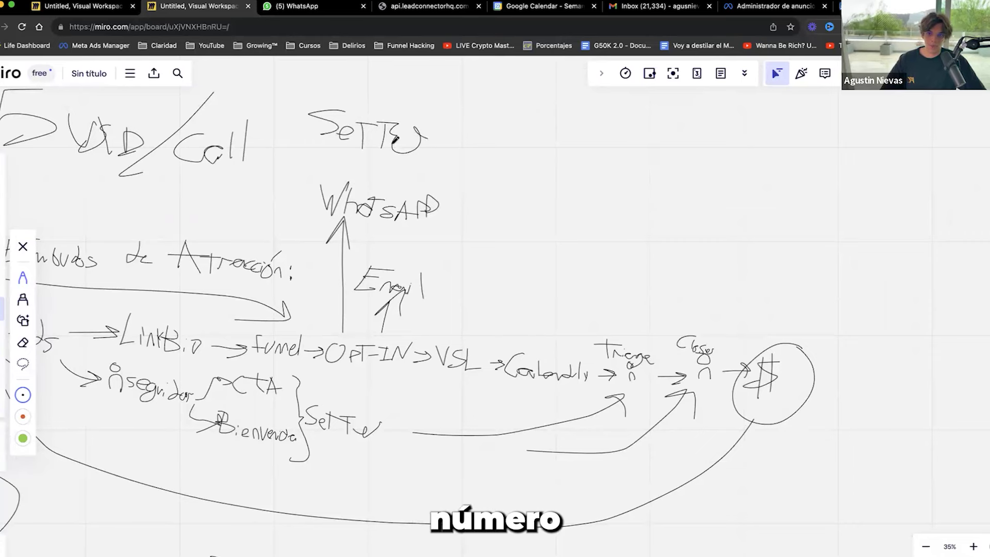
pyautogui.moveTo(369, 171); pyautogui.dragTo(386, 166)
# Continue "WhatsApp" through two chat bubbles with an arrow down to "Closer", and "Email" through two envelopes with an arrow to "Triage"
pyautogui.moveTo(453, 212)
pyautogui.mouseDown()
pyautogui.moveTo(473, 225)
pyautogui.moveTo(526, 201)
pyautogui.mouseUp()
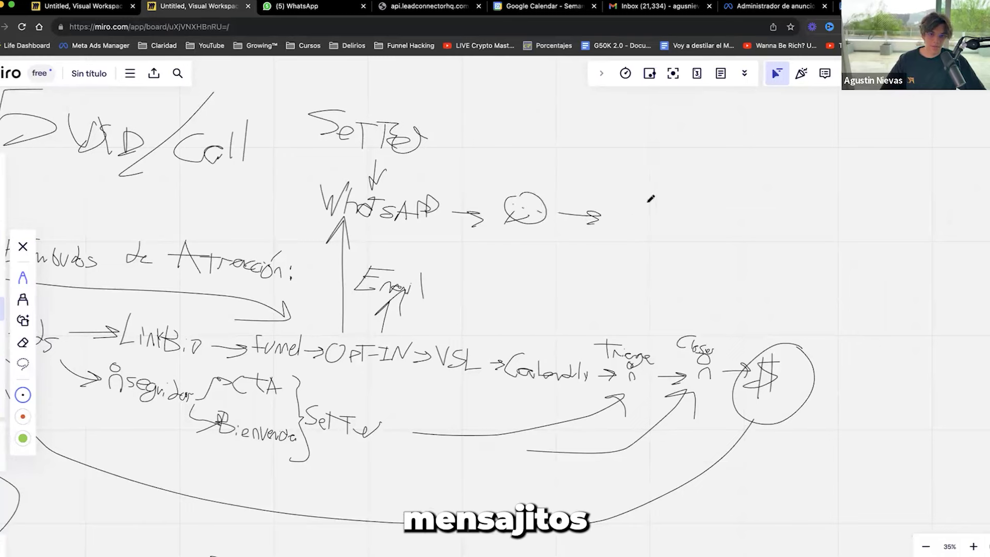
pyautogui.moveTo(635, 208)
pyautogui.mouseDown()
pyautogui.moveTo(650, 190)
pyautogui.moveTo(630, 198)
pyautogui.moveTo(661, 202)
pyautogui.mouseUp()
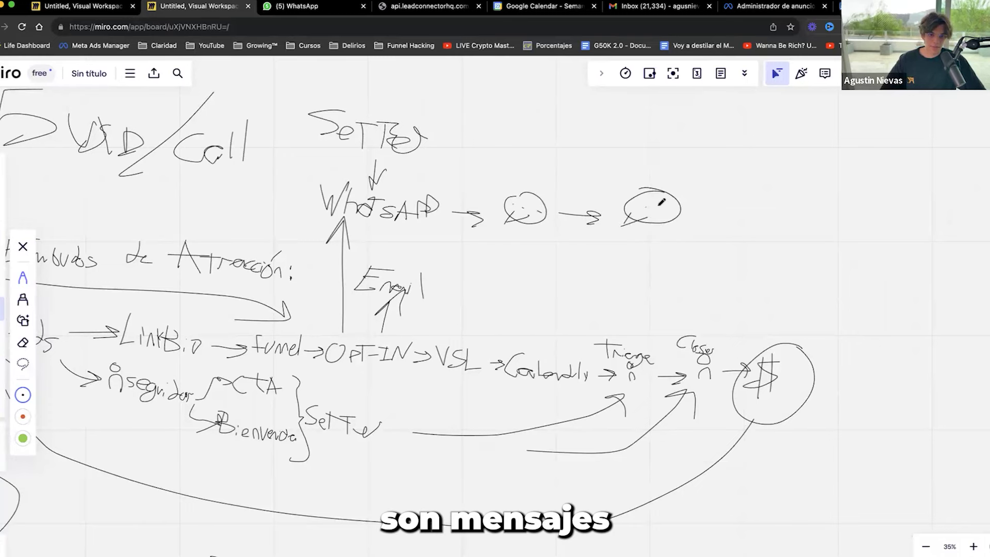
pyautogui.click(662, 206)
pyautogui.moveTo(681, 208)
pyautogui.mouseDown()
pyautogui.moveTo(739, 276)
pyautogui.moveTo(707, 320)
pyautogui.mouseUp()
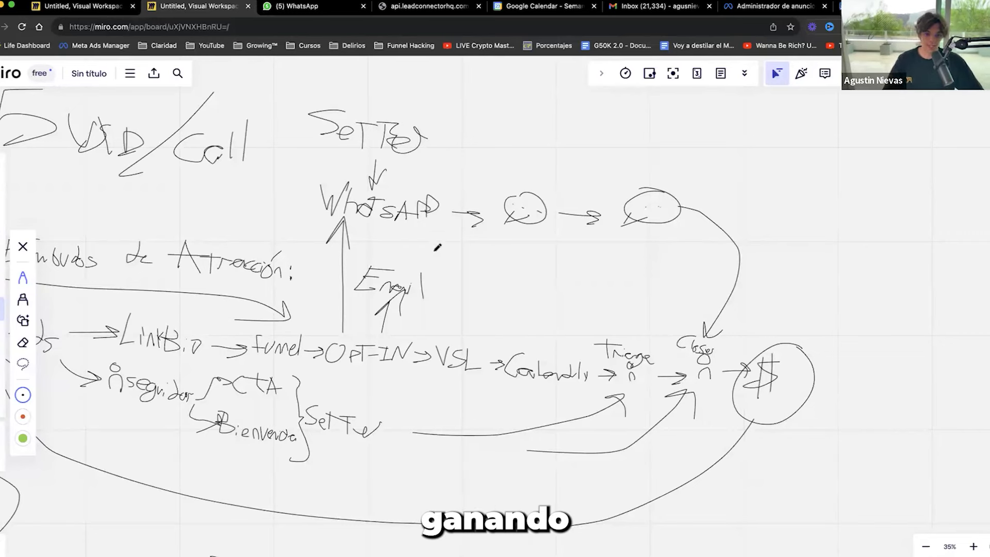
pyautogui.moveTo(448, 287)
pyautogui.mouseDown()
pyautogui.moveTo(444, 303)
pyautogui.moveTo(546, 261)
pyautogui.moveTo(473, 272)
pyautogui.moveTo(521, 281)
pyautogui.moveTo(545, 264)
pyautogui.moveTo(589, 307)
pyautogui.moveTo(680, 266)
pyautogui.moveTo(590, 262)
pyautogui.moveTo(687, 268)
pyautogui.mouseUp()
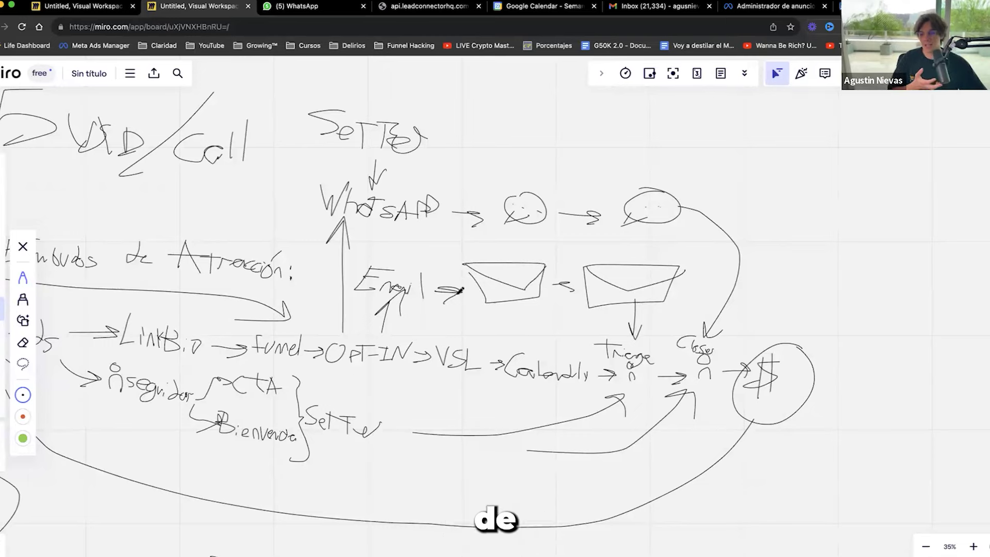
# Circle the large "Ads" label and the "FollowMe Ads" label with the pen
pyautogui.scroll(-5, 426, 295)
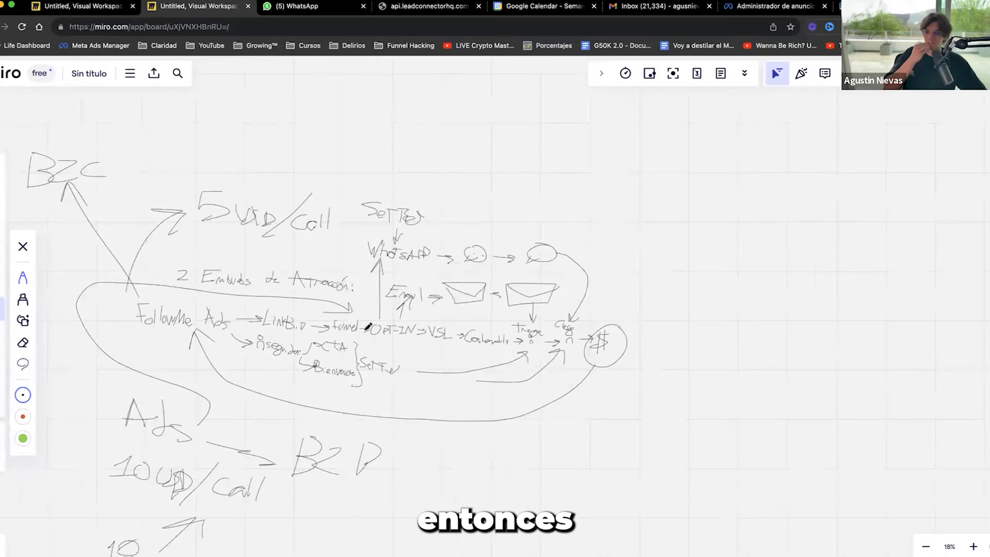
pyautogui.moveTo(229, 356); pyautogui.dragTo(204, 346)
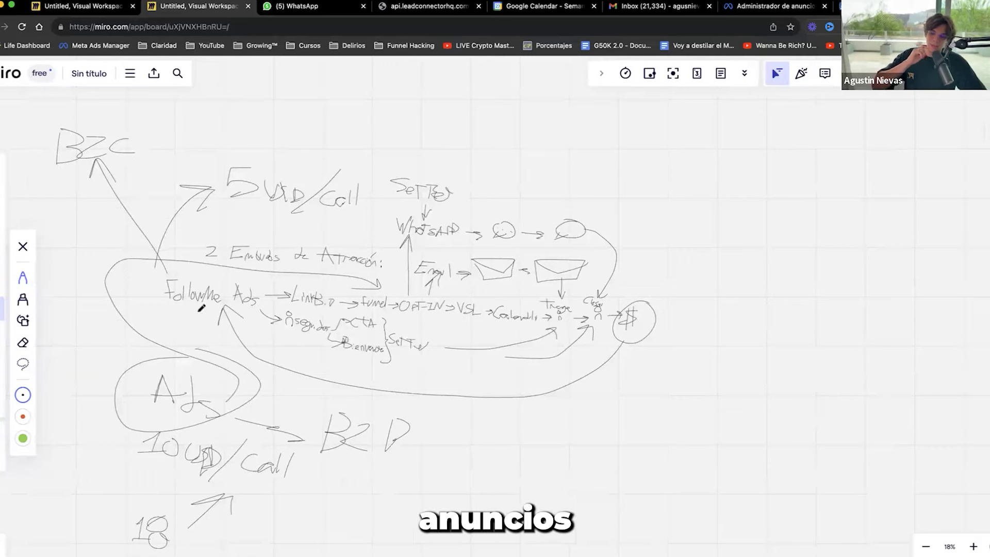
pyautogui.moveTo(254, 273)
pyautogui.mouseDown()
pyautogui.moveTo(155, 288)
pyautogui.moveTo(227, 269)
pyautogui.mouseUp()
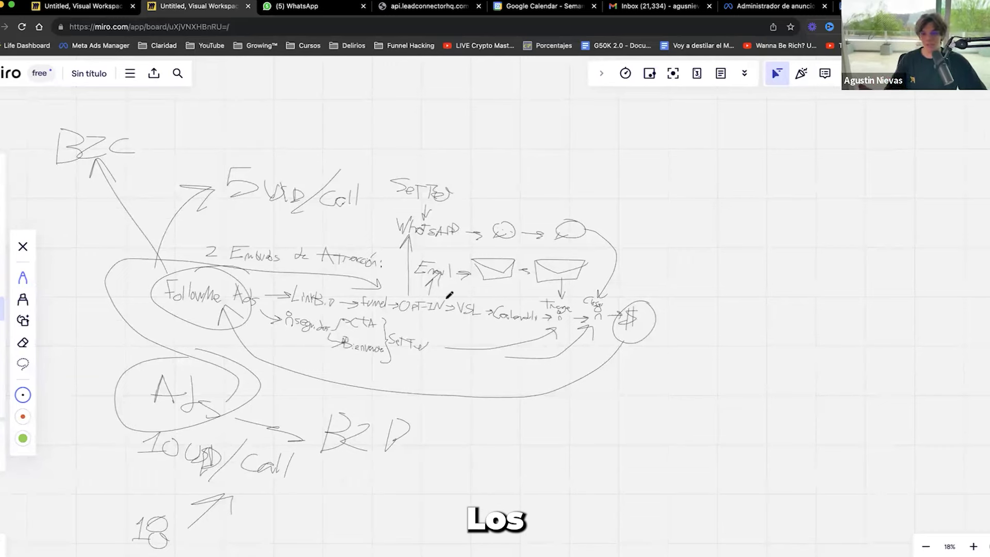
# Draw temporary boxes around "Email" and "WhatsApp" and undo them
pyautogui.scroll(3, 361, 304)
pyautogui.scroll(3, 396, 315)
pyautogui.moveTo(287, 343); pyautogui.dragTo(389, 382)
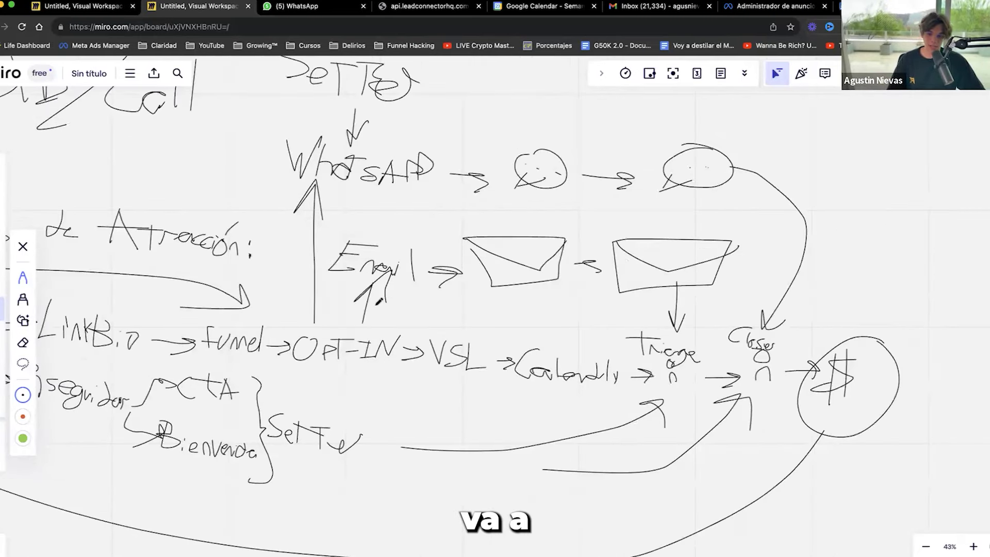
pyautogui.moveTo(379, 302)
pyautogui.mouseDown()
pyautogui.moveTo(341, 328)
pyautogui.moveTo(274, 266)
pyautogui.moveTo(382, 330)
pyautogui.mouseUp()
pyautogui.moveTo(235, 232)
pyautogui.mouseDown()
pyautogui.moveTo(401, 253)
pyautogui.moveTo(218, 155)
pyautogui.mouseUp()
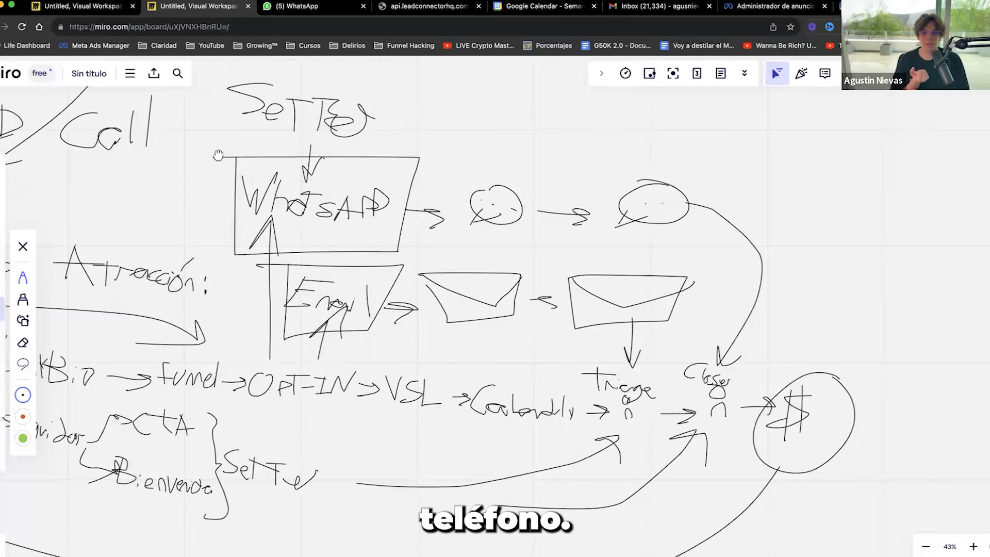
pyautogui.press('super+z')
pyautogui.press('super+z')
pyautogui.scroll(3, 372, 236)
pyautogui.hscroll(-2, 372, 236)
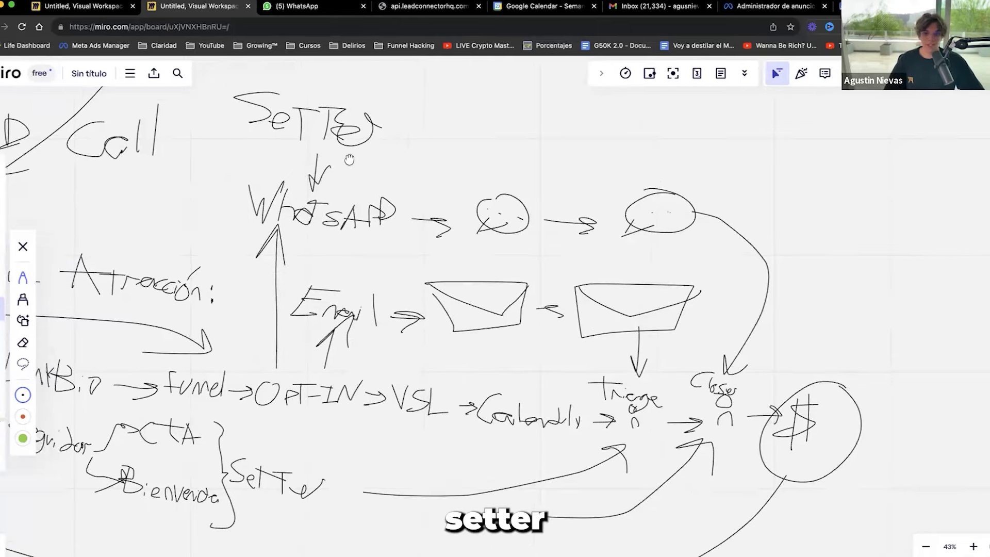
pyautogui.moveTo(372, 236)
pyautogui.mouseDown()
pyautogui.moveTo(315, 208)
pyautogui.moveTo(393, 201)
pyautogui.moveTo(374, 281)
pyautogui.mouseUp()
pyautogui.press('super+z')
pyautogui.scroll(-5, 263, 395)
pyautogui.hscroll(-5, 262, 395)
pyautogui.moveTo(315, 197)
pyautogui.mouseDown()
pyautogui.moveTo(459, 273)
pyautogui.moveTo(466, 315)
pyautogui.mouseUp()
pyautogui.press('super+z')
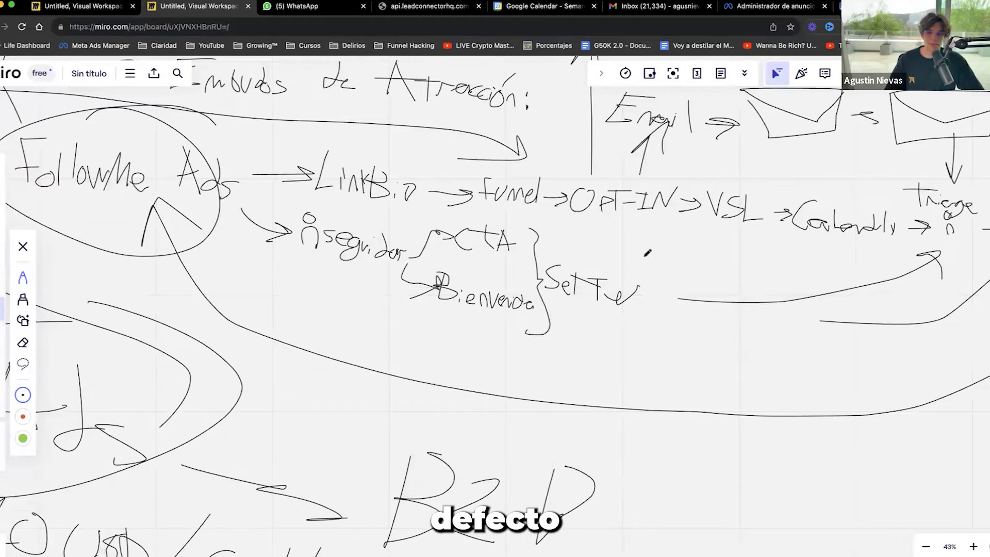
# Circle the "Email" envelope sequence temporarily and undo the mark
pyautogui.scroll(-5, 647, 253)
pyautogui.scroll(1, 452, 290)
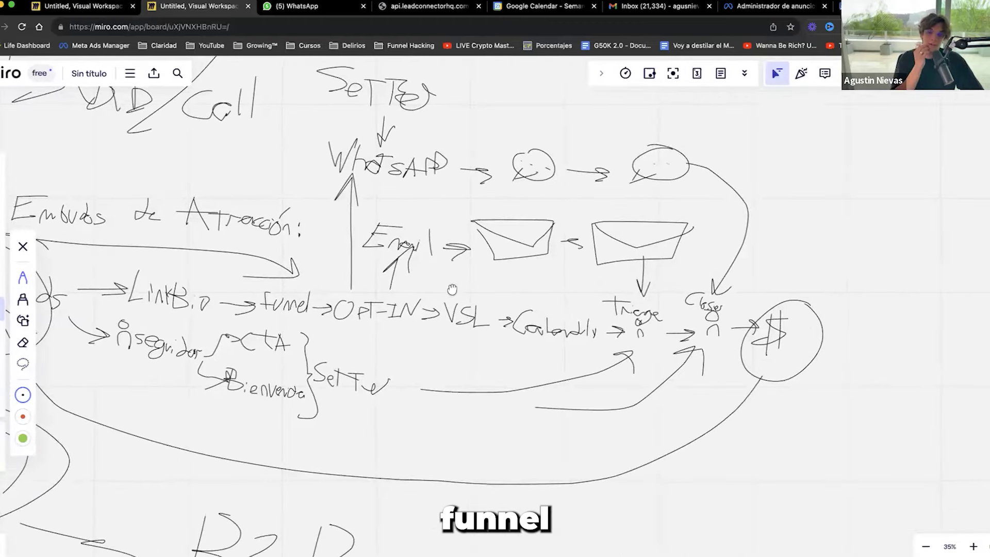
pyautogui.moveTo(704, 194); pyautogui.dragTo(608, 211)
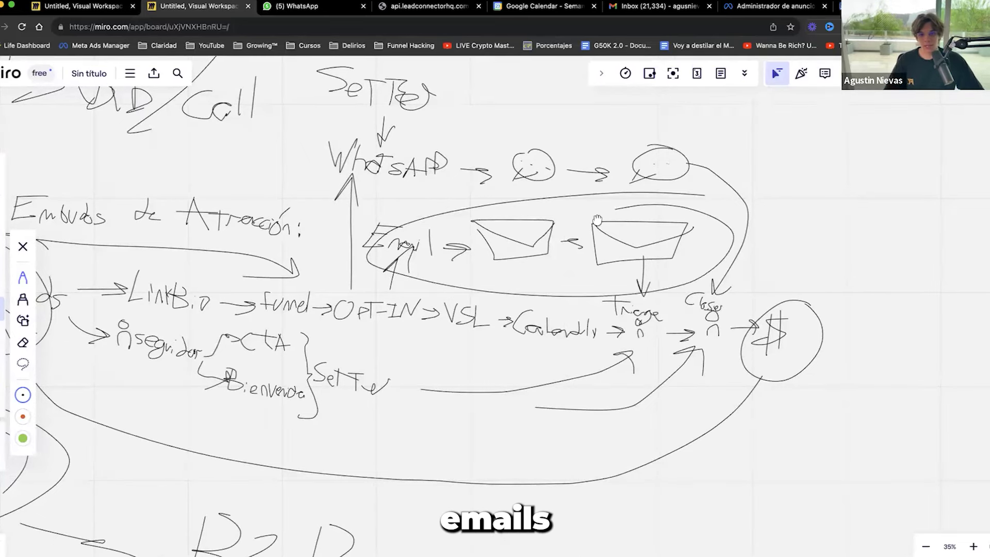
pyautogui.press('super+z')
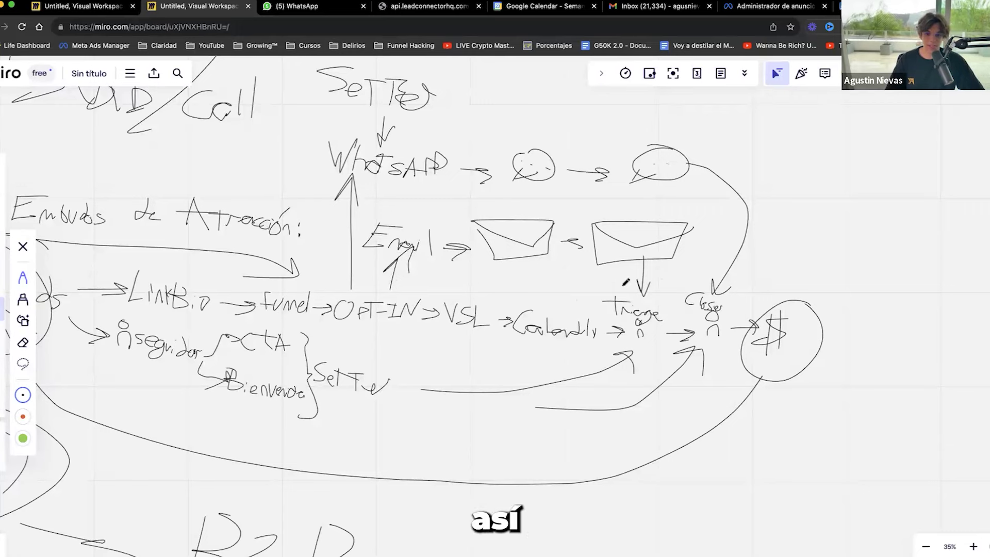
pyautogui.moveTo(455, 288)
pyautogui.mouseDown()
pyautogui.moveTo(227, 281)
pyautogui.moveTo(830, 324)
pyautogui.moveTo(320, 273)
pyautogui.mouseUp()
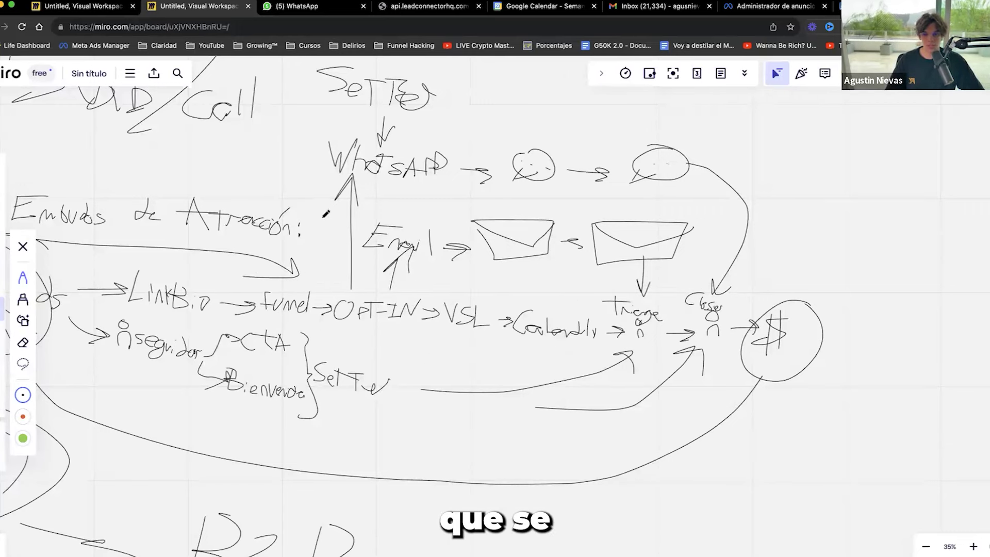
pyautogui.hscroll(-5, 416, 337)
pyautogui.scroll(3, 321, 269)
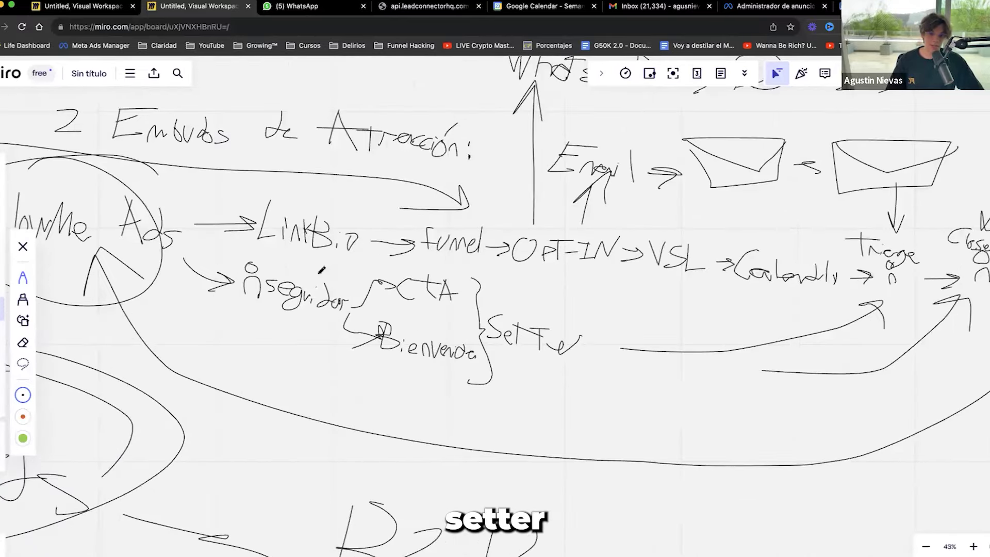
# Circle the "seguidor" to "Setter" branch and the "WhatsApp" chat sequence temporarily and undo both marks
pyautogui.moveTo(581, 293)
pyautogui.mouseDown()
pyautogui.moveTo(248, 361)
pyautogui.moveTo(467, 309)
pyautogui.mouseUp()
pyautogui.hscroll(5, 449, 211)
pyautogui.scroll(4, 449, 212)
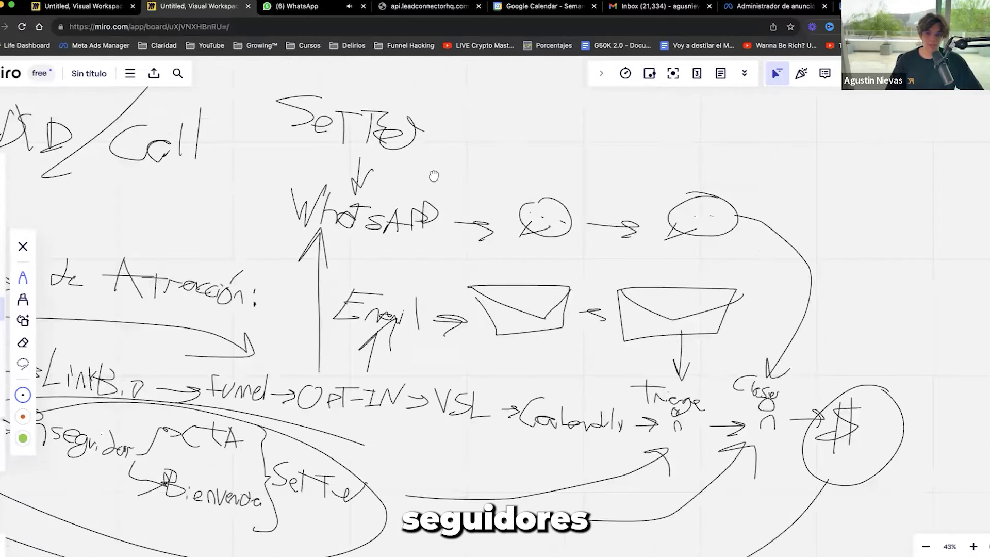
pyautogui.moveTo(657, 205)
pyautogui.mouseDown()
pyautogui.moveTo(235, 262)
pyautogui.moveTo(316, 248)
pyautogui.mouseUp()
pyautogui.scroll(-4, 351, 263)
pyautogui.hscroll(-3, 351, 263)
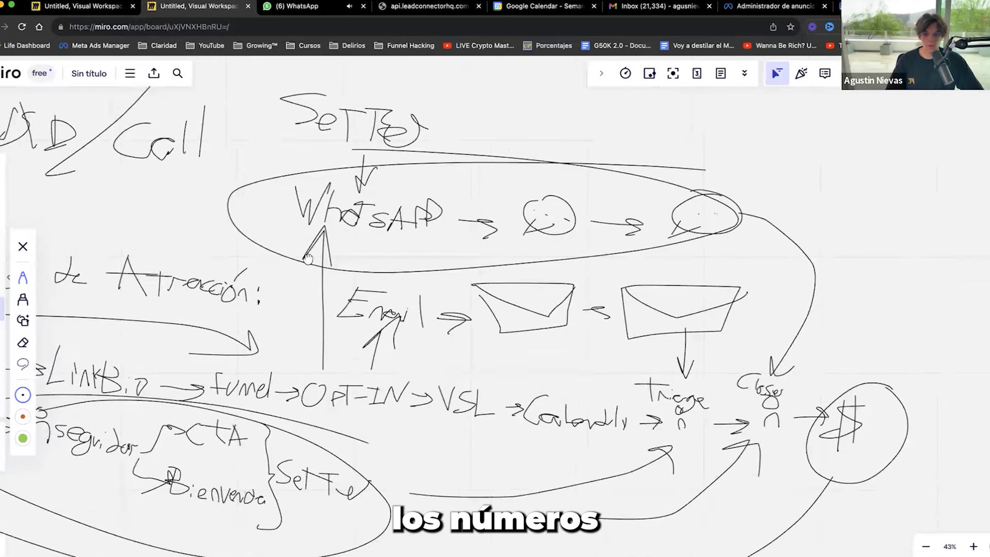
pyautogui.moveTo(368, 271)
pyautogui.mouseDown()
pyautogui.moveTo(534, 269)
pyautogui.moveTo(406, 303)
pyautogui.mouseUp()
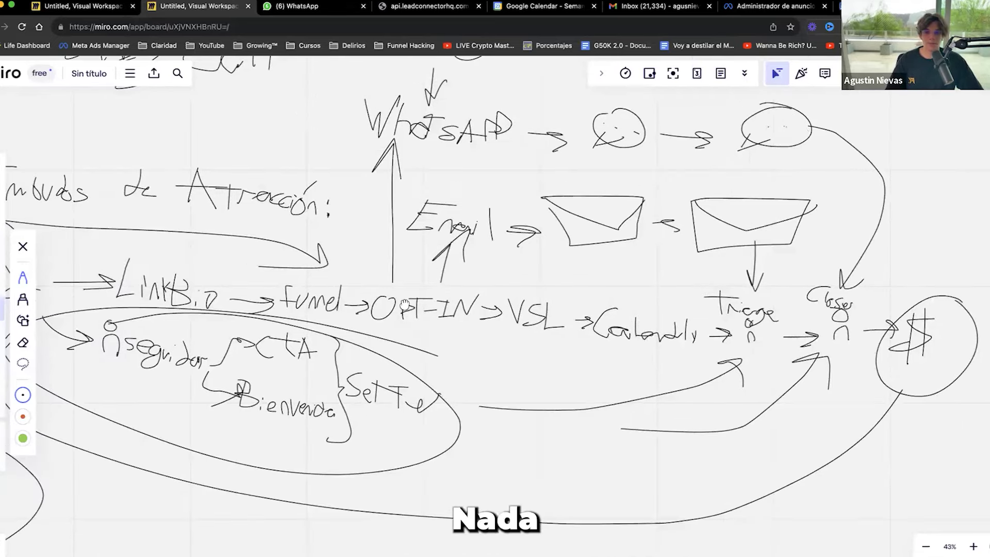
pyautogui.scroll(-8, 395, 312)
pyautogui.scroll(5, 395, 312)
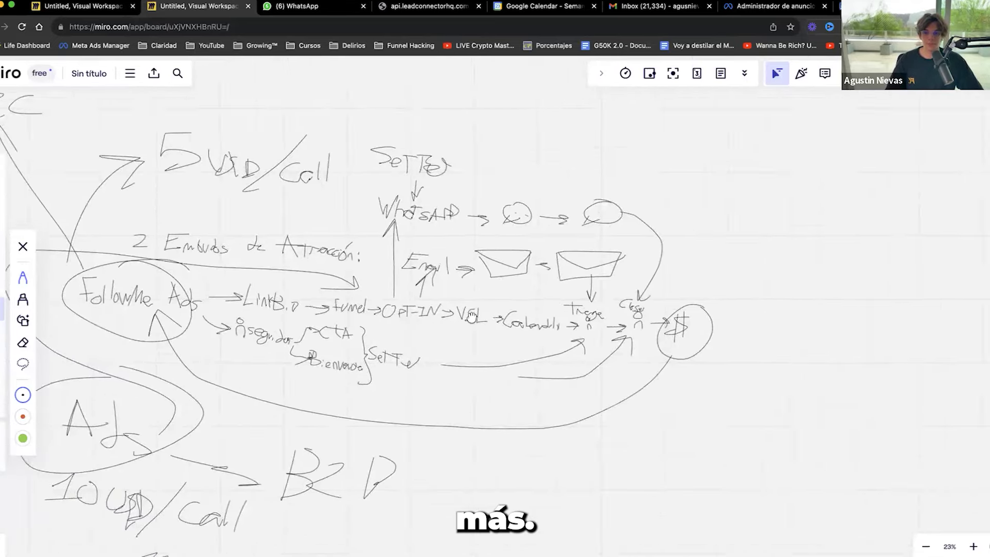
# Cross out the "FollowMe Ads" and "Ads" labels temporarily and undo the strokes
pyautogui.hscroll(-3, 261, 290)
pyautogui.moveTo(196, 260); pyautogui.dragTo(234, 407)
pyautogui.moveTo(257, 259); pyautogui.dragTo(142, 342)
pyautogui.moveTo(189, 408); pyautogui.dragTo(222, 466)
pyautogui.moveTo(248, 372); pyautogui.dragTo(133, 462)
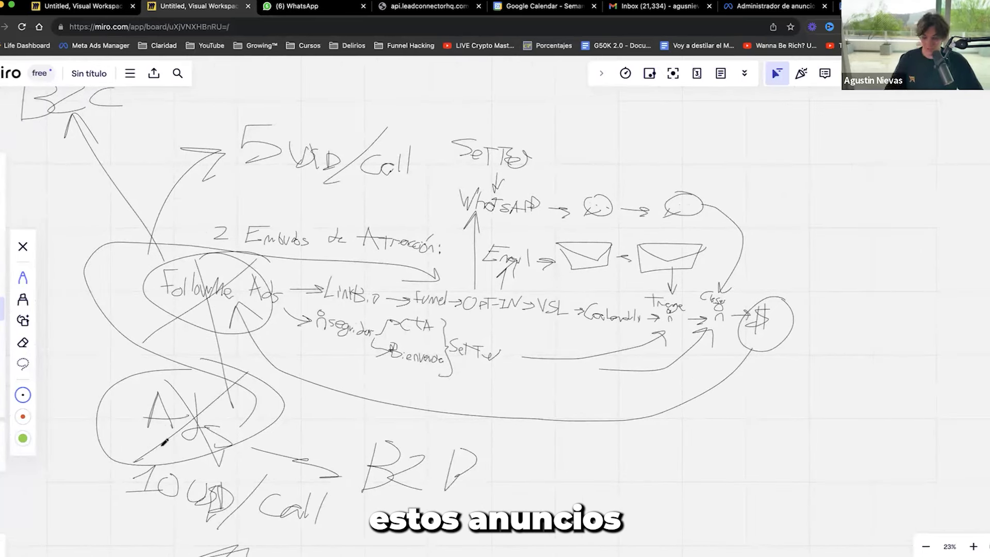
pyautogui.press('super+z')
pyautogui.press('super+z')
pyautogui.press('super+z')
pyautogui.press('super+z')
pyautogui.press('super+z')
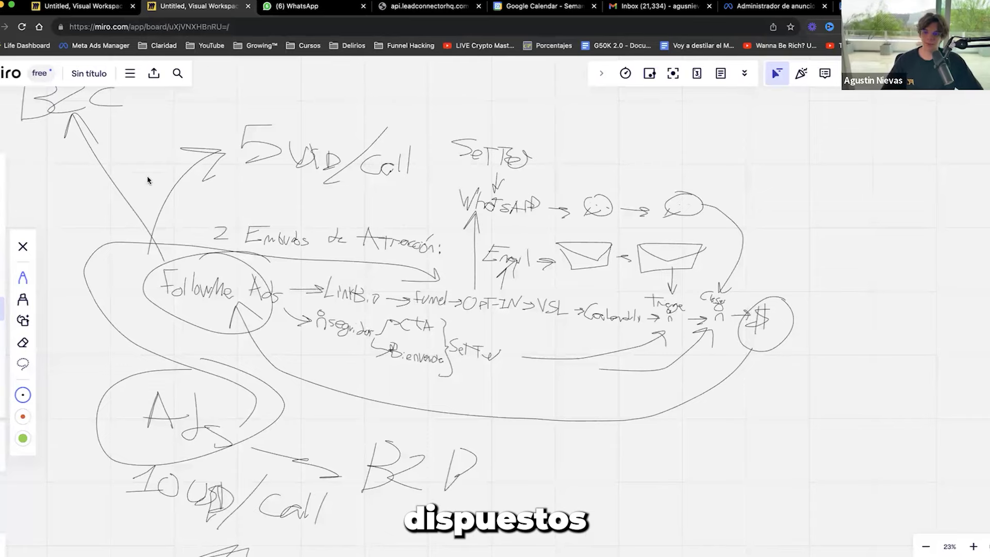
pyautogui.scroll(-3, 147, 175)
pyautogui.scroll(5, 147, 184)
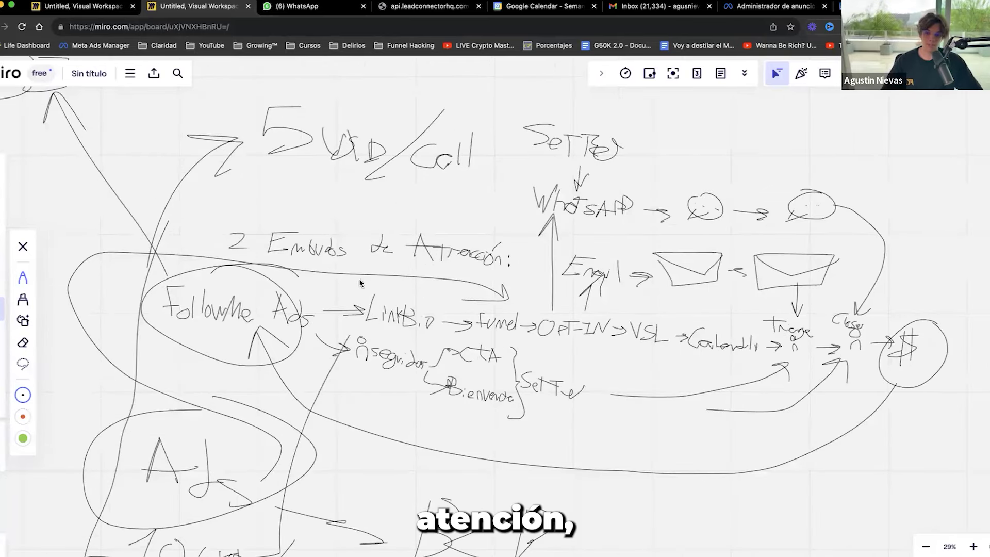
pyautogui.scroll(-5, 534, 273)
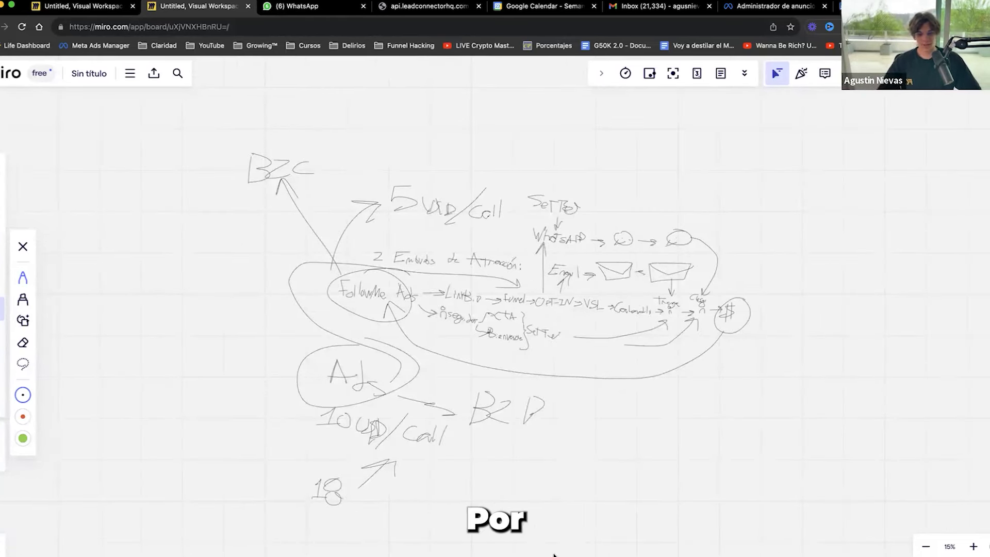
pyautogui.scroll(6, 506, 340)
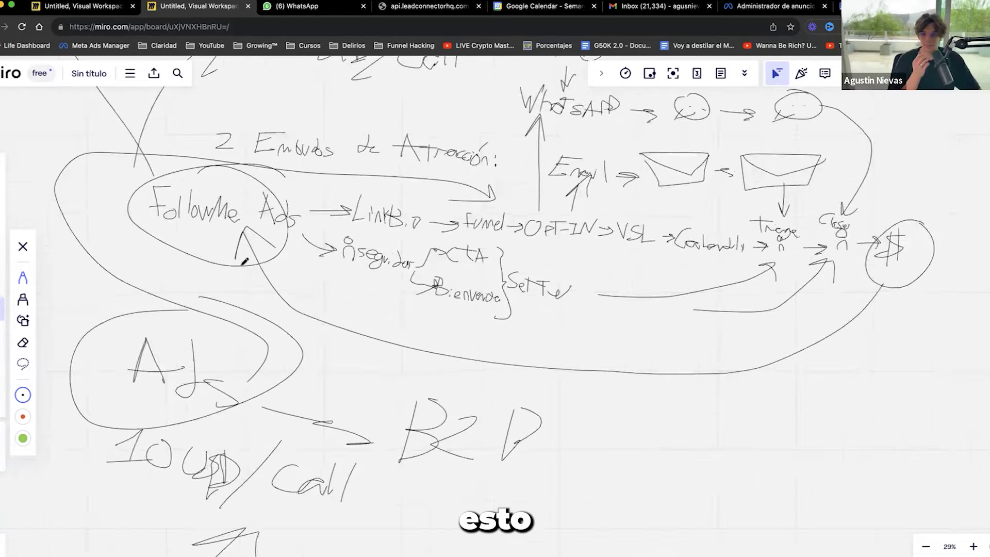
pyautogui.scroll(2, 269, 351)
pyautogui.scroll(3, 269, 351)
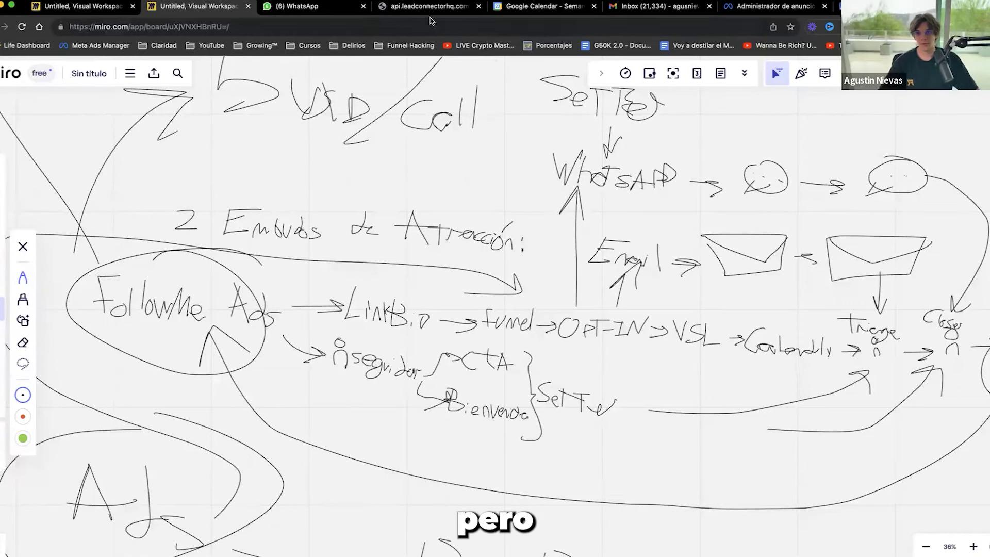
# Switch to the Growing™ - Sales Base in Airtable and review the Sources Nacho calls grouped by booking link
pyautogui.click(876, 6)
pyautogui.scroll(5, 425, 330)
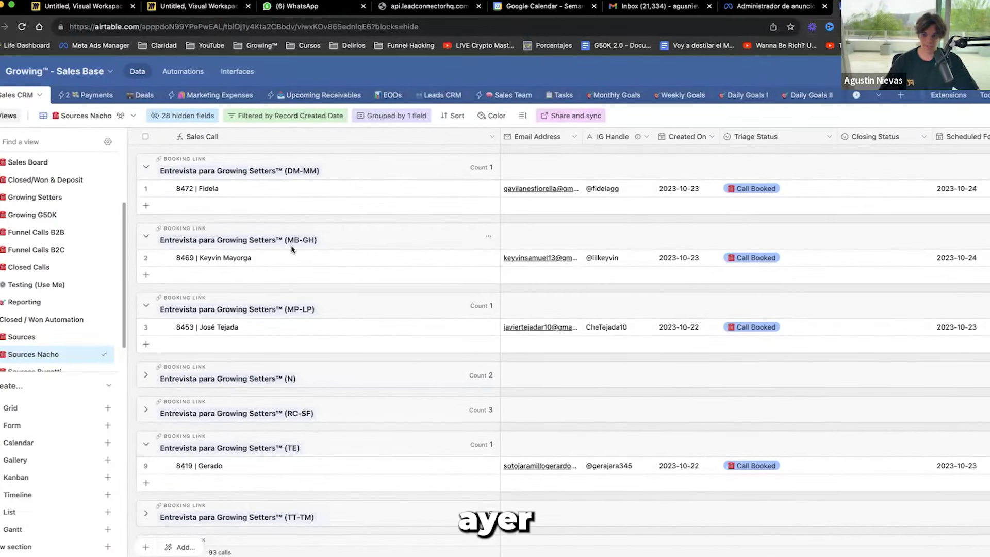
pyautogui.scroll(-5, 294, 258)
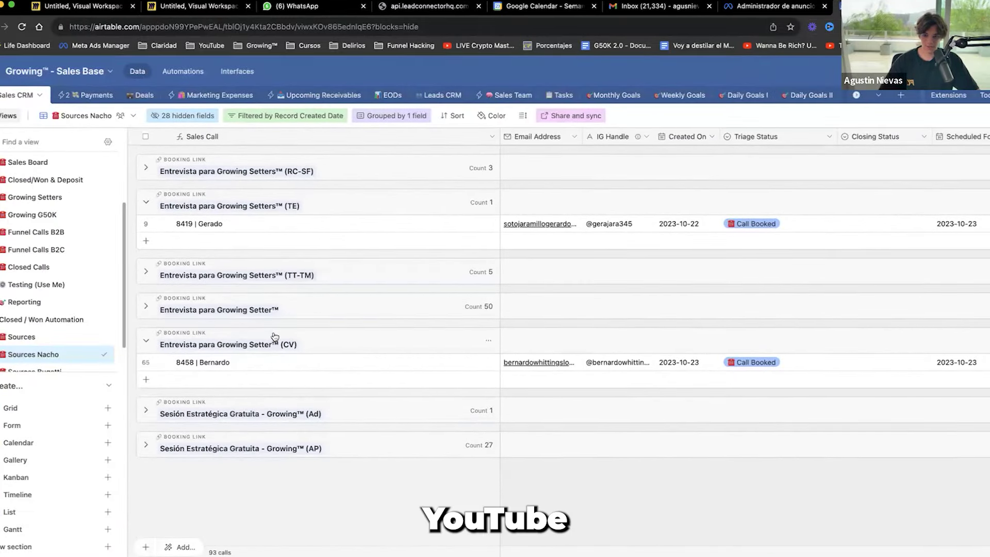
# Add a second filter condition on Record Created Date to the Sources Nacho view
pyautogui.click(304, 116)
pyautogui.click(393, 176)
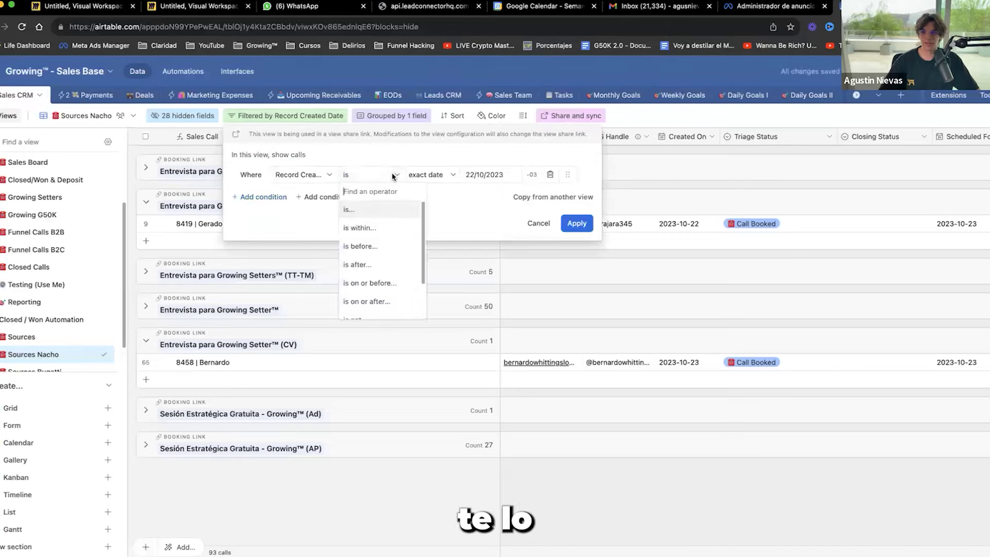
pyautogui.click(254, 197)
pyautogui.click(304, 198)
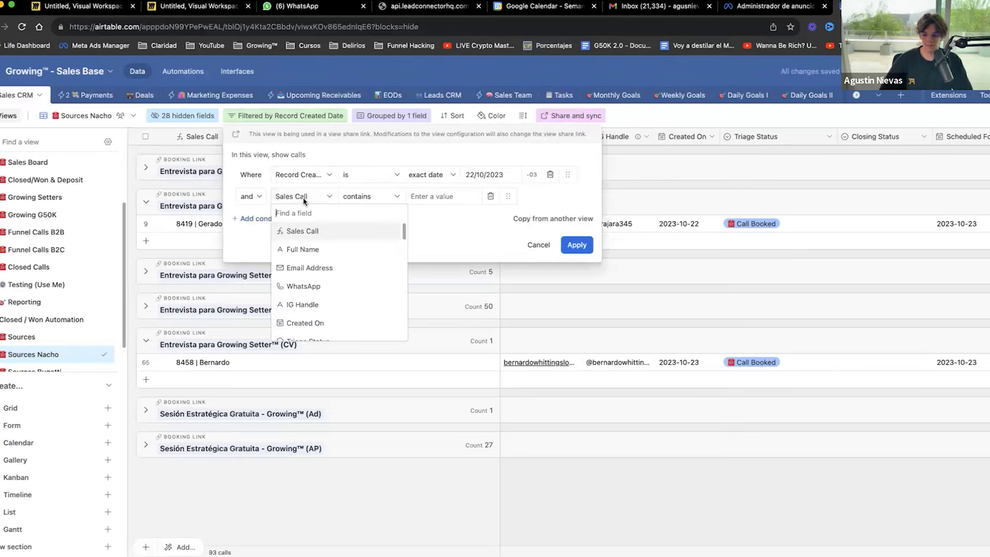
pyautogui.write('record')
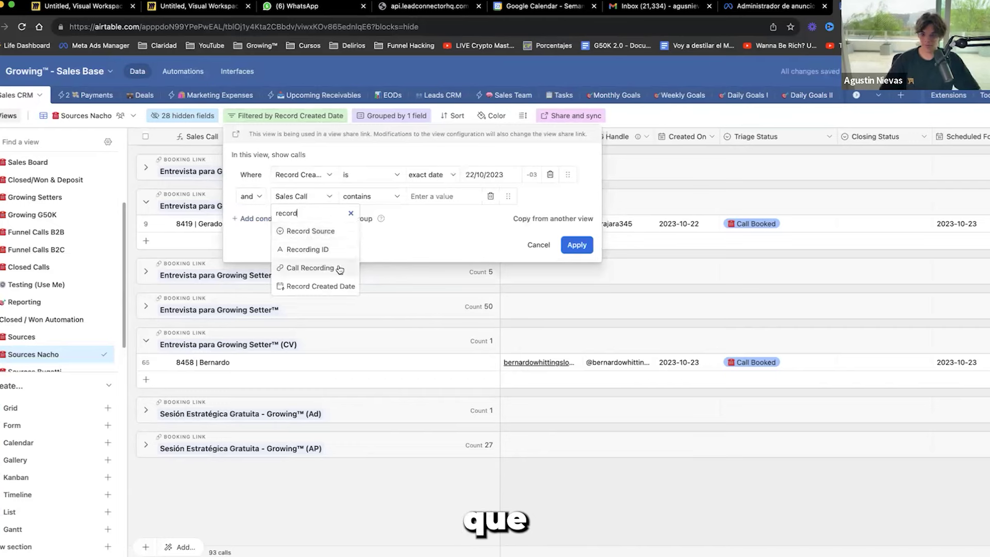
pyautogui.click(320, 287)
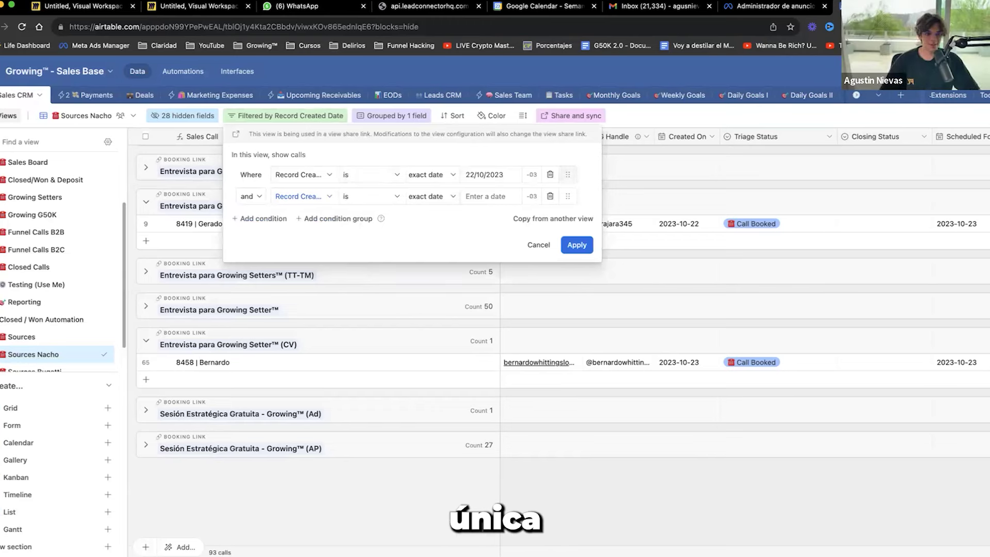
# Set the first Record Created Date condition to "is on or after" and the second to "is on or before"
pyautogui.click(454, 174)
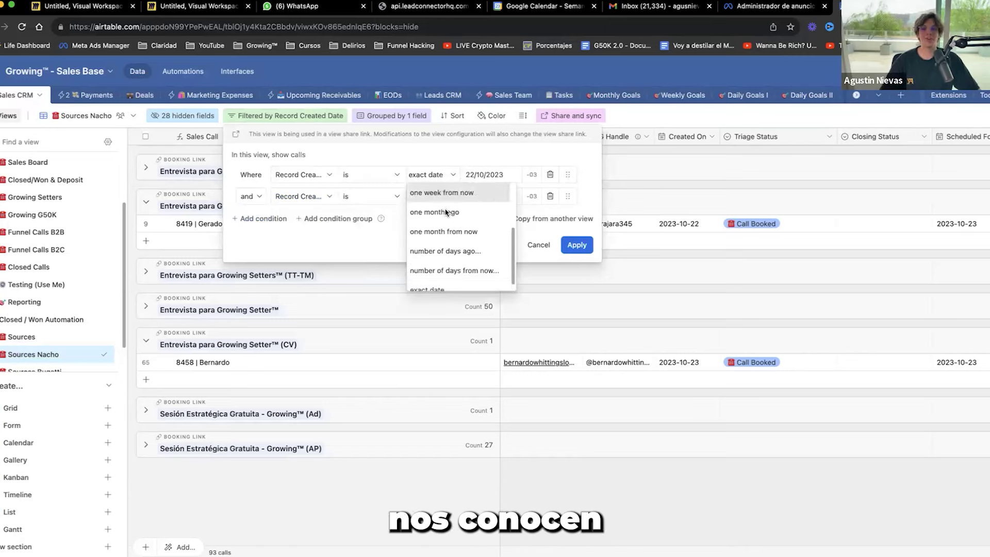
pyautogui.click(454, 174)
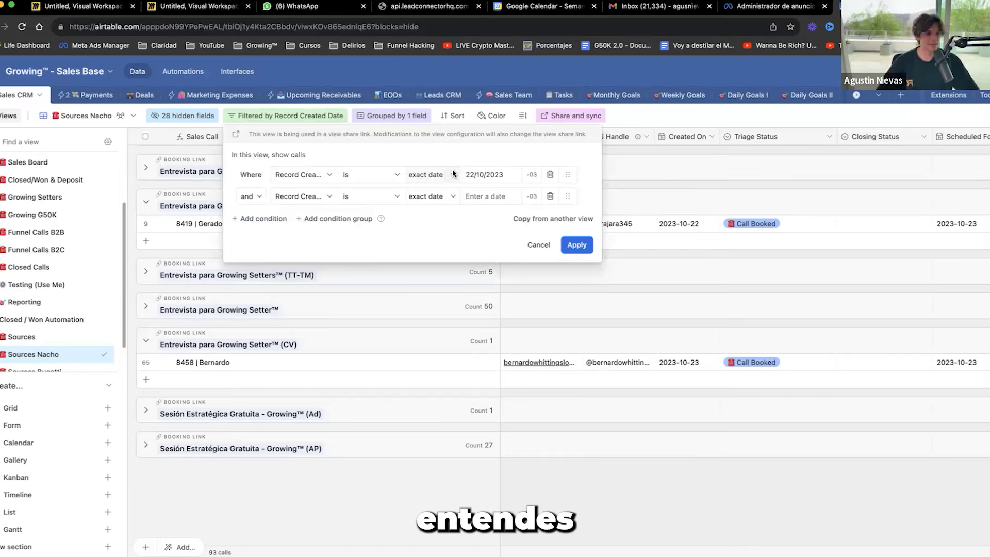
pyautogui.click(436, 175)
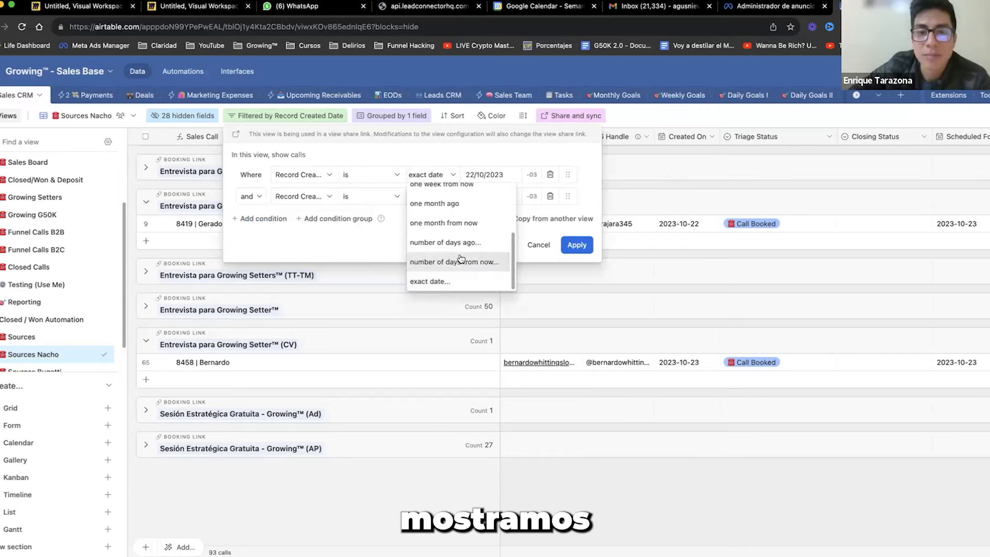
pyautogui.click(397, 174)
pyautogui.click(397, 174)
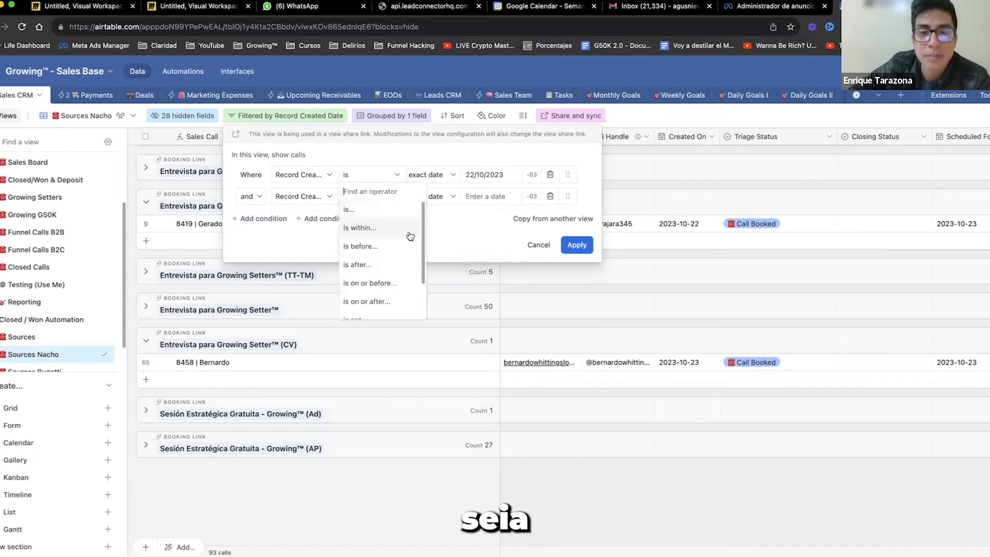
pyautogui.click(384, 262)
pyautogui.click(371, 197)
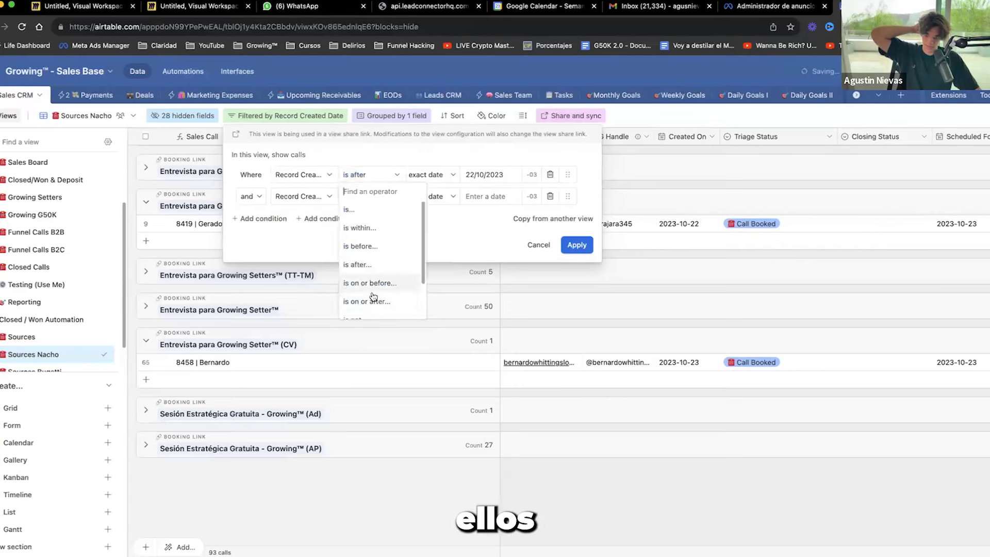
pyautogui.click(373, 298)
# Set the filter's date range from 1/10/2023 to 23/10/2023 and apply it
pyautogui.click(492, 174)
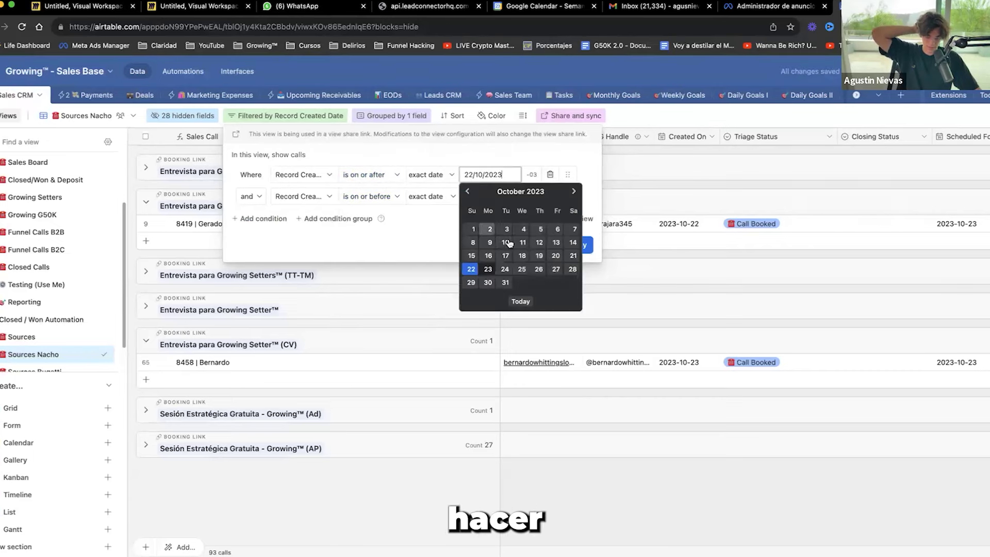
pyautogui.click(470, 229)
pyautogui.click(493, 196)
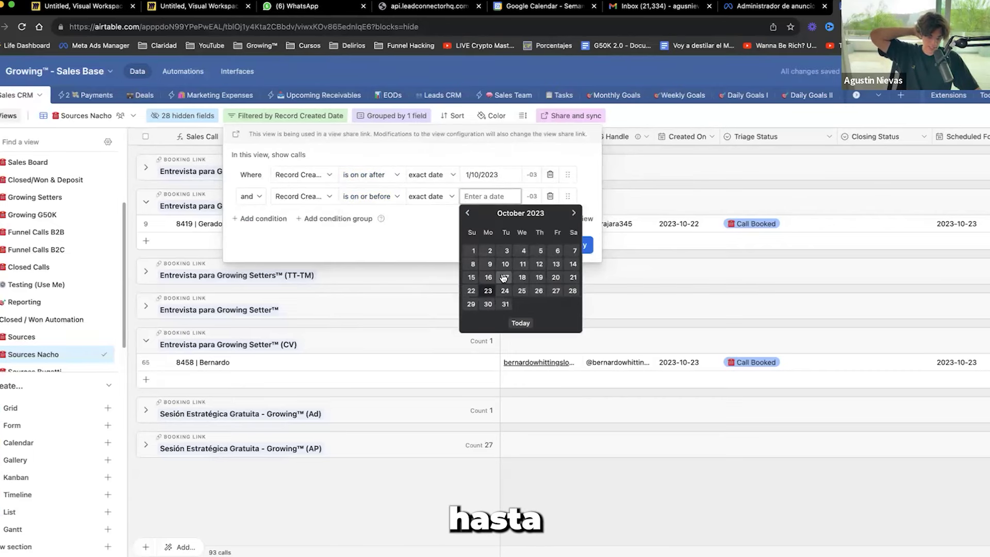
pyautogui.click(488, 289)
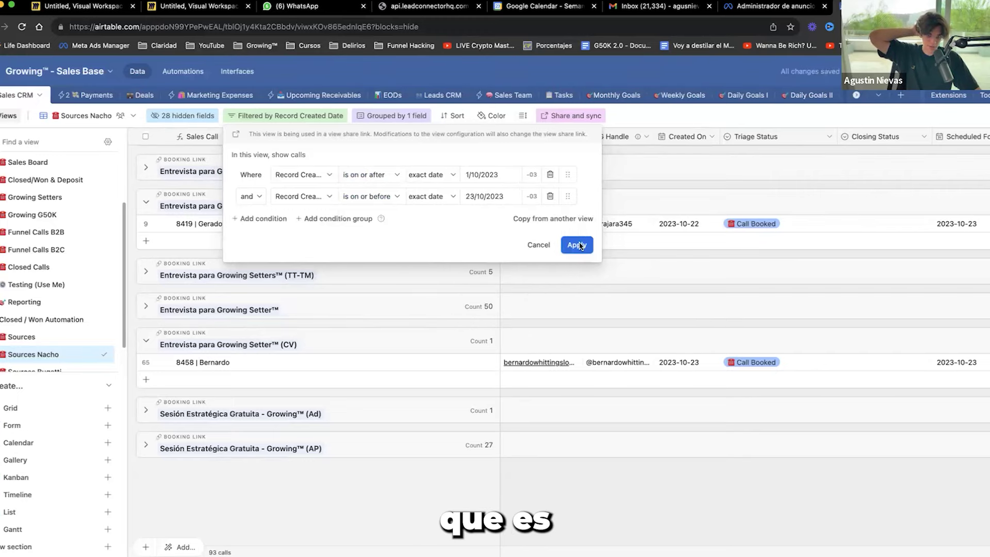
pyautogui.click(581, 246)
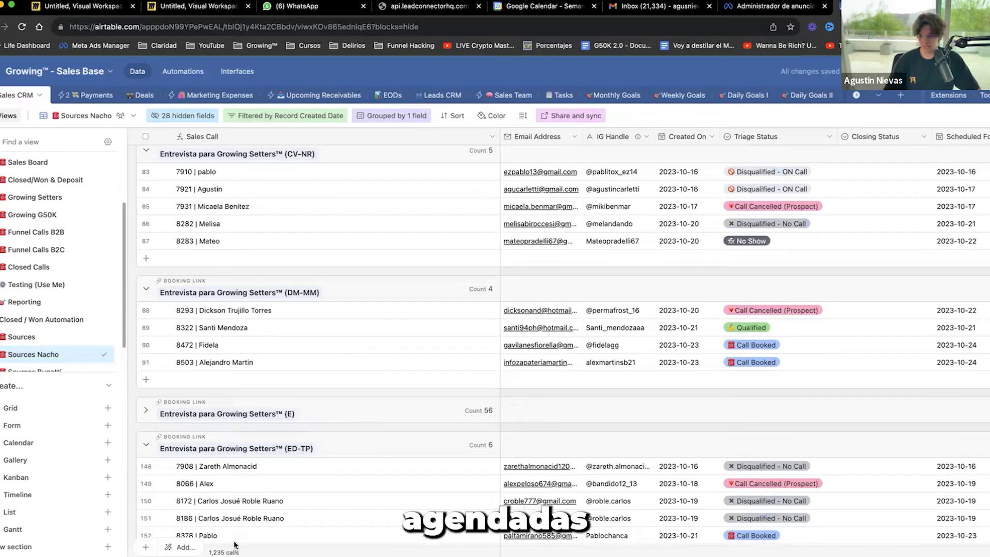
# Look through the filtered booking-link groups down to "Sesión Estratégica Gratuita - Growing™ (YT)" and check its calls' statuses and scheduling details
pyautogui.scroll(-20, 361, 253)
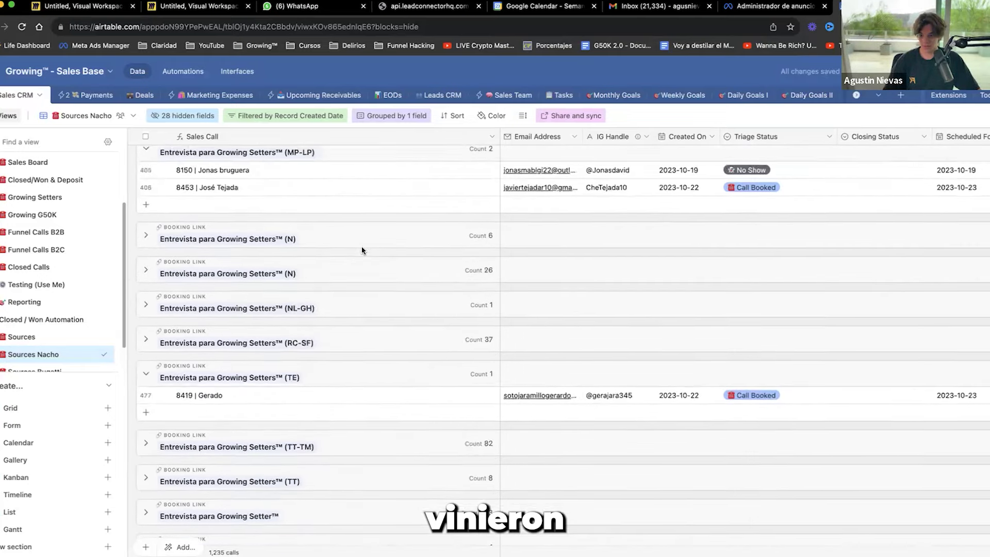
pyautogui.scroll(-20, 361, 250)
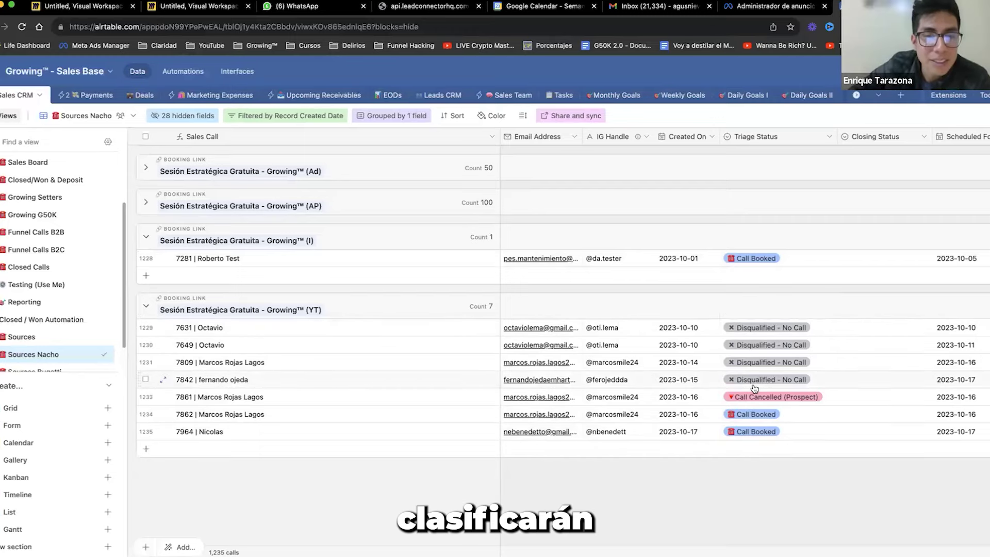
pyautogui.hscroll(1, 752, 402)
pyautogui.hscroll(10, 752, 403)
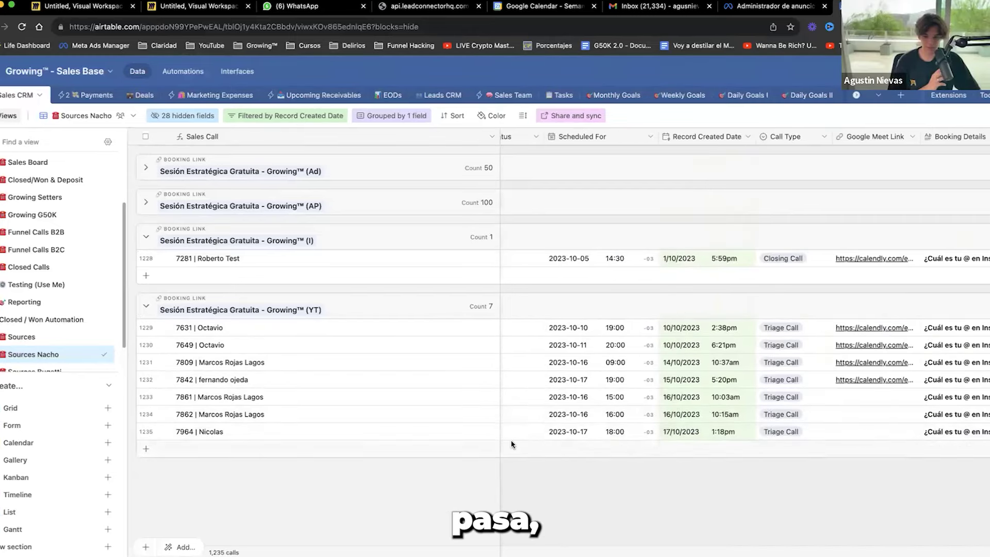
pyautogui.hscroll(-10, 618, 431)
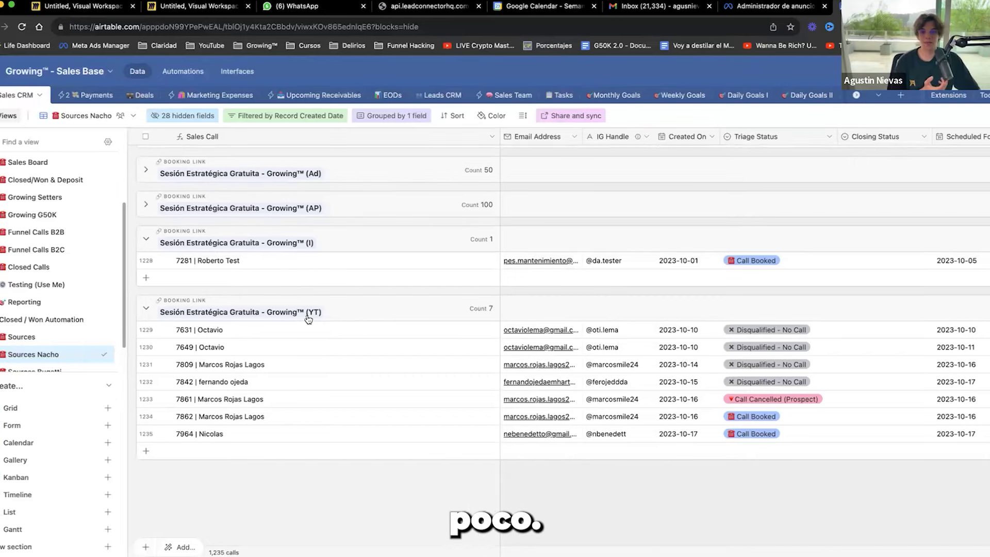
# Review the booking-link groups back up to the "Entrevista para Growing Setters™" sources to compare their call counts
pyautogui.scroll(2, 309, 317)
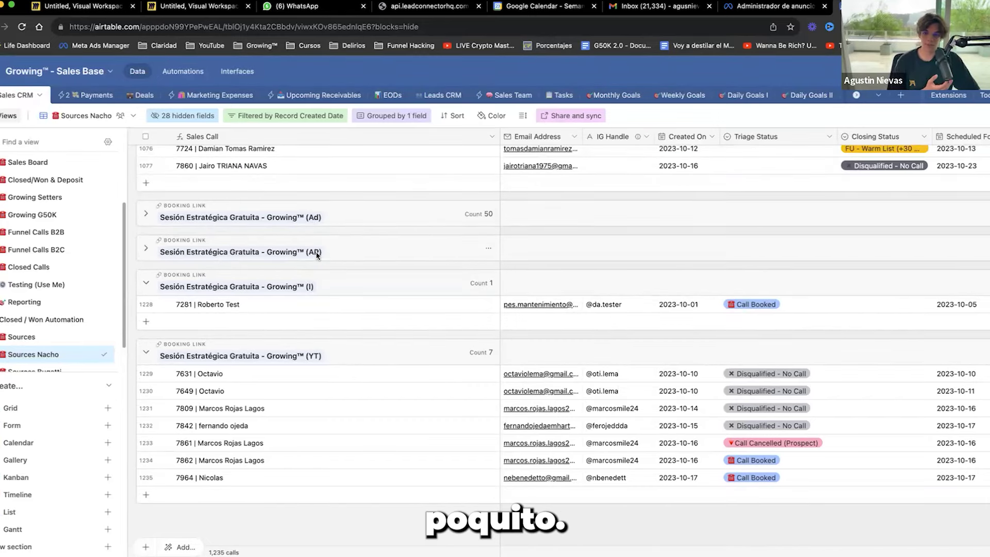
pyautogui.scroll(8, 315, 289)
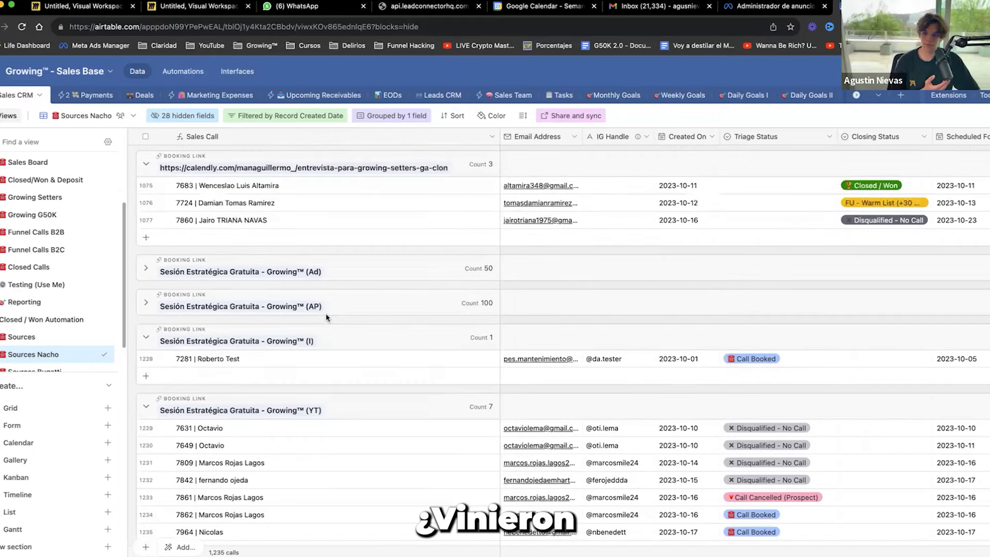
pyautogui.scroll(20, 326, 317)
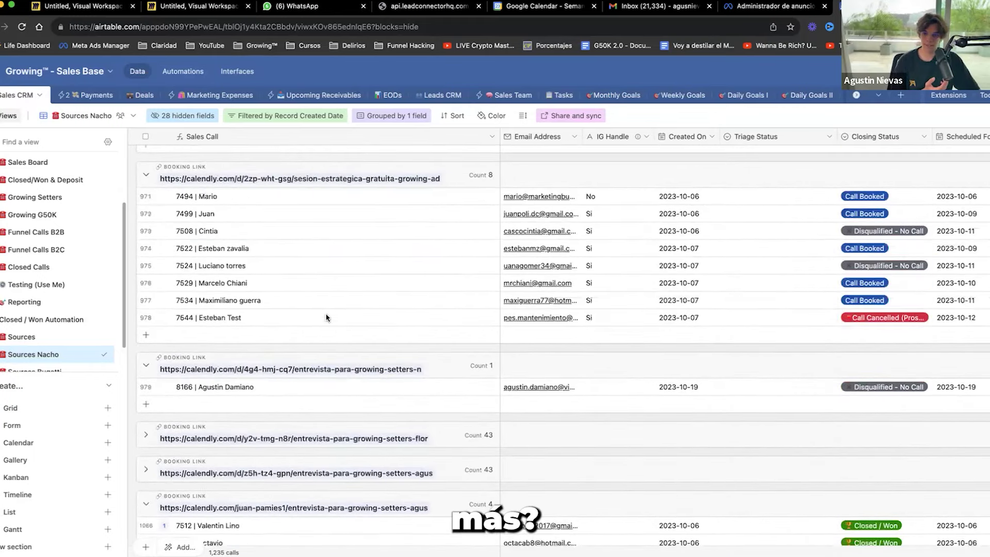
pyautogui.scroll(10, 326, 317)
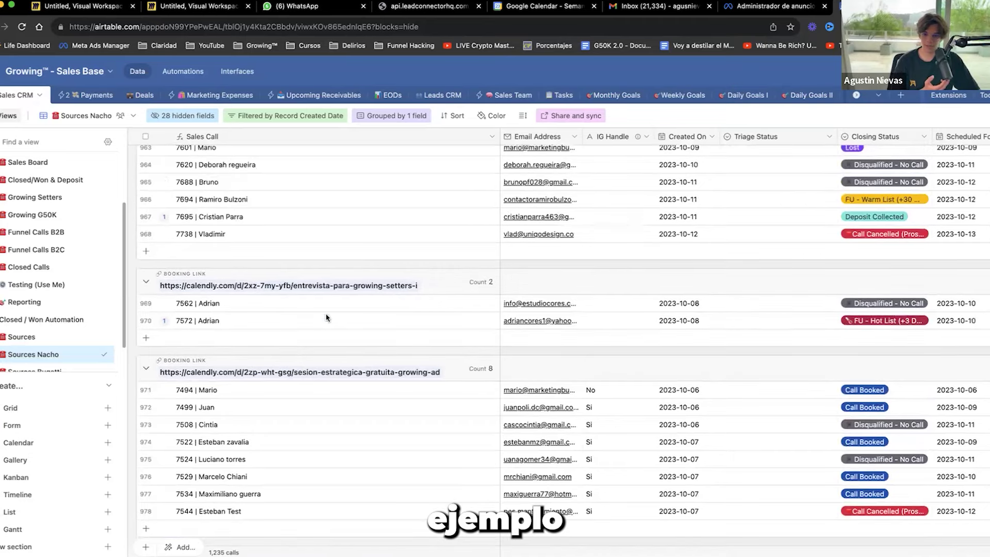
pyautogui.scroll(15, 326, 316)
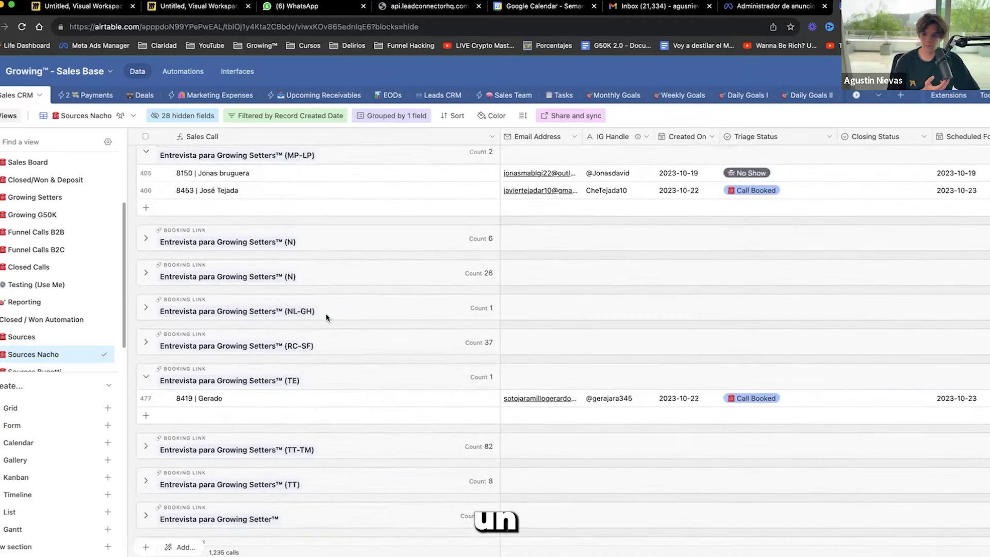
pyautogui.scroll(8, 326, 317)
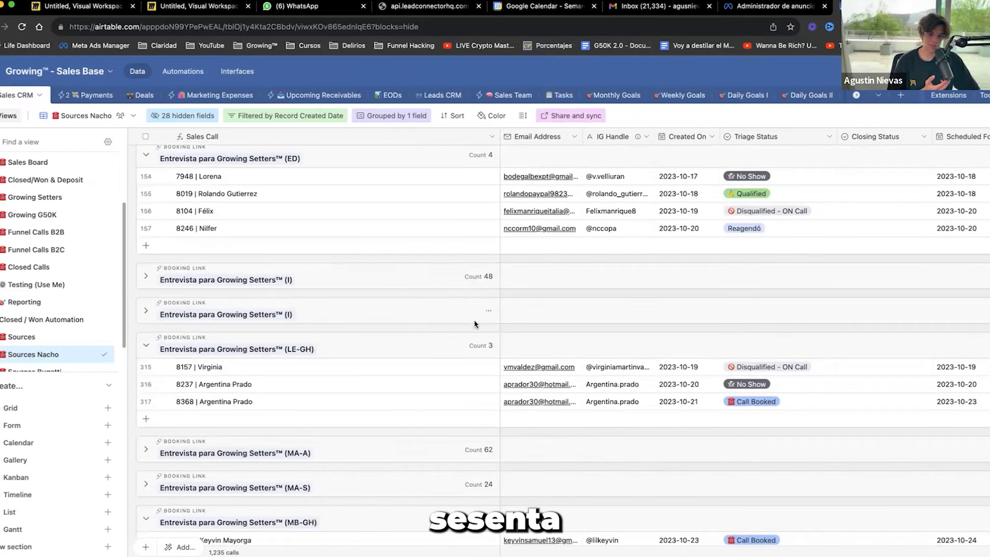
# Compare the call counts of the booking-link groups from "Entrevista para Growing Setters™ (C)" down to "Sesión Estratégica Gratuita - Growing™ (YT)"
pyautogui.scroll(15, 343, 304)
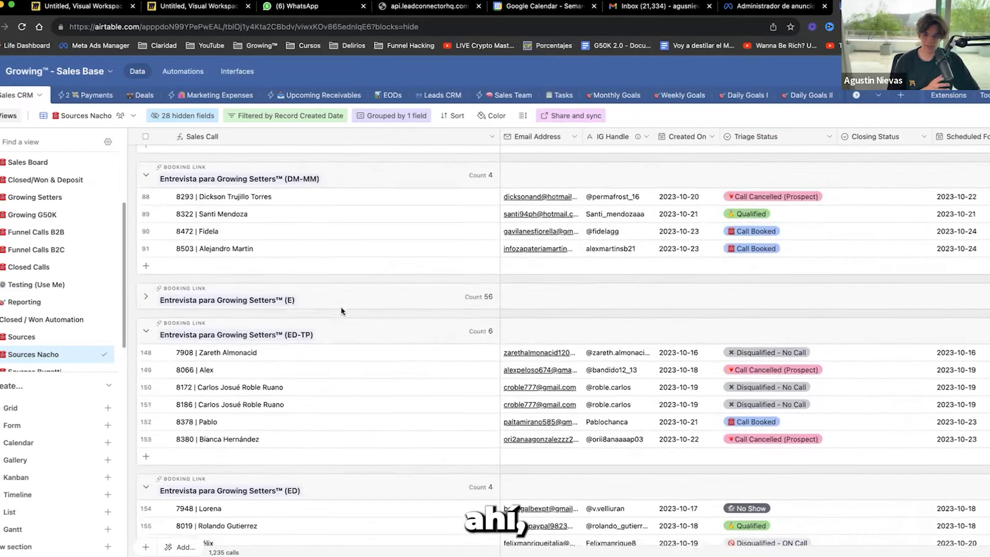
pyautogui.scroll(5, 341, 311)
pyautogui.scroll(-20, 397, 384)
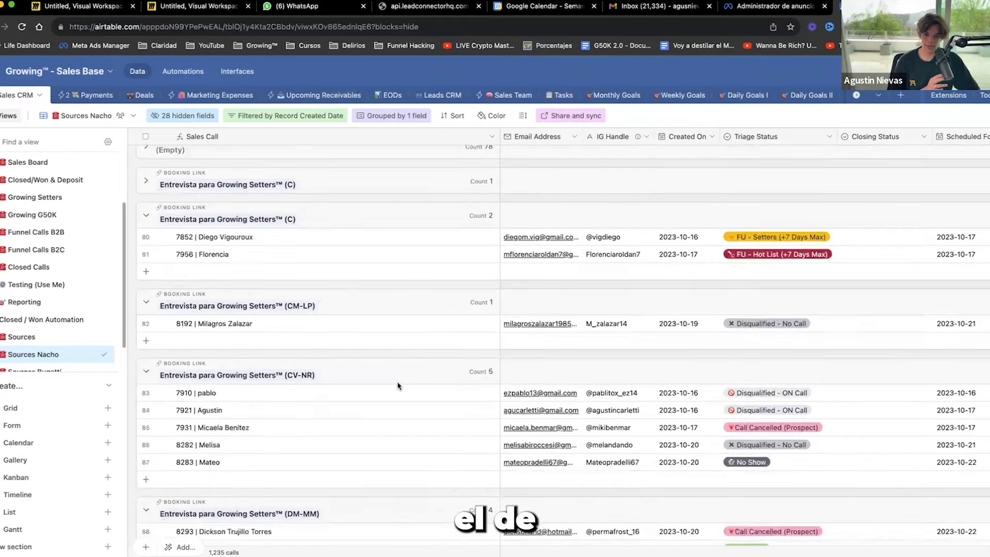
pyautogui.scroll(-15, 398, 385)
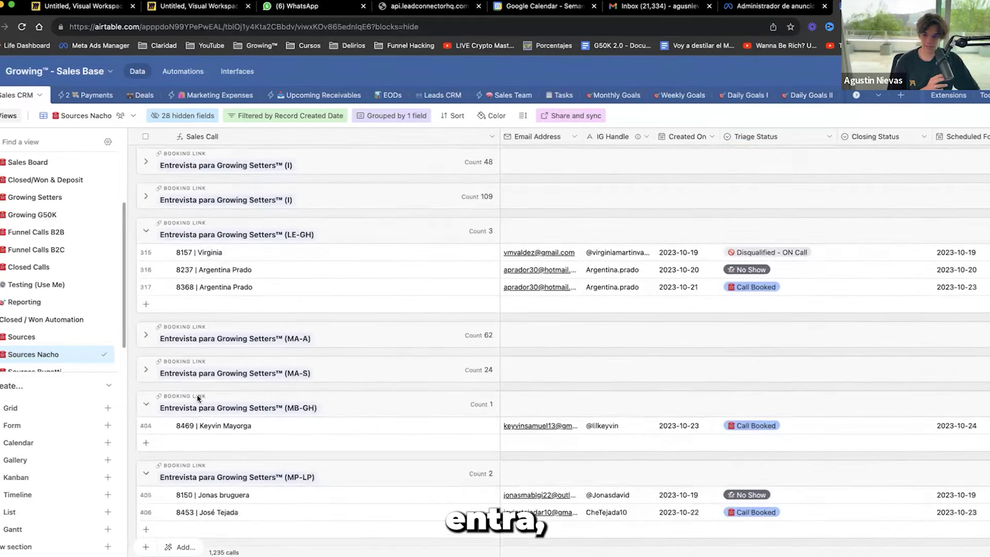
pyautogui.scroll(-4, 198, 399)
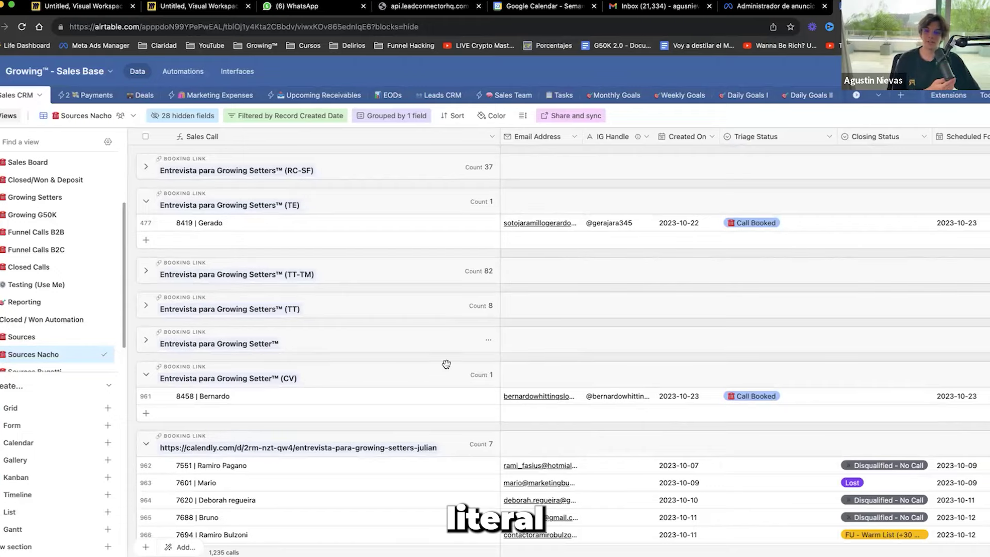
pyautogui.scroll(-10, 446, 364)
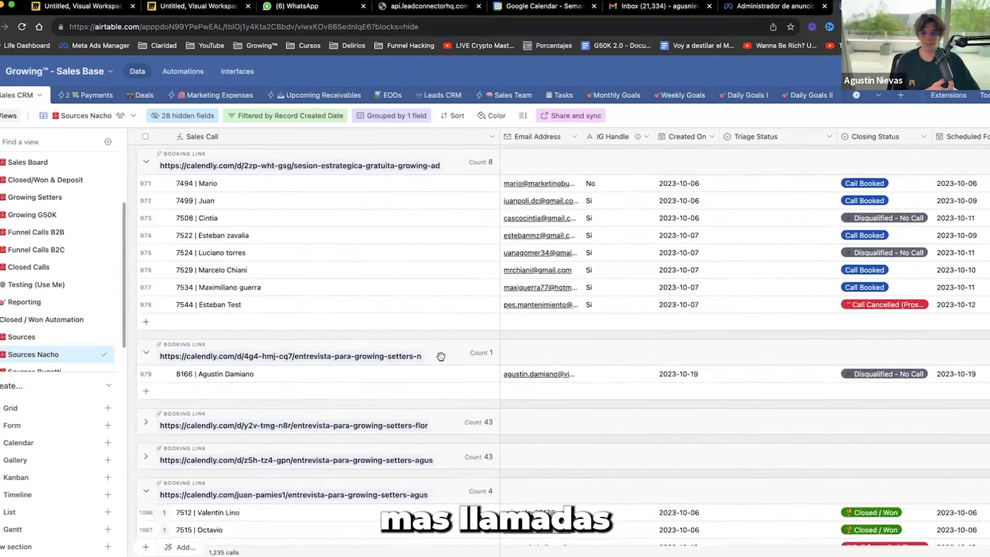
pyautogui.scroll(-2, 440, 356)
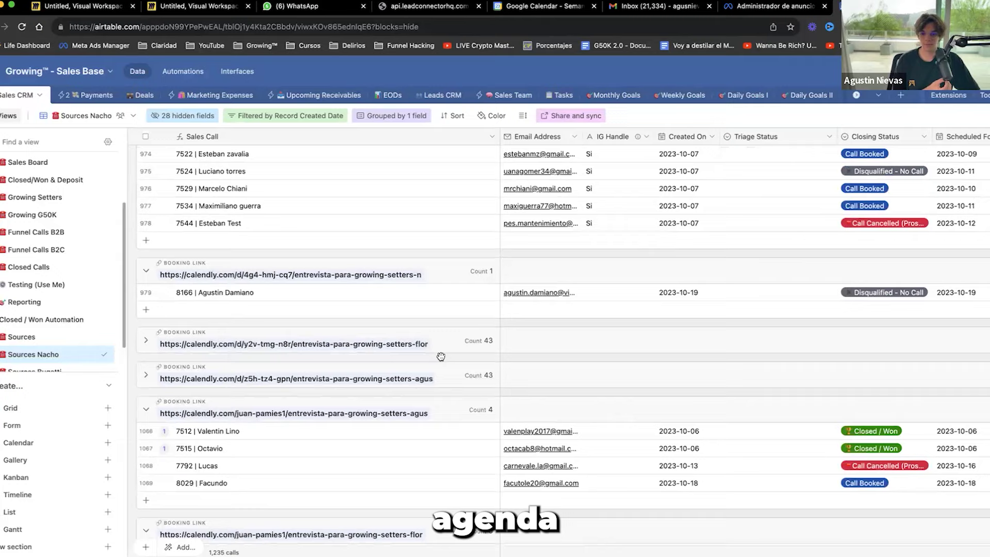
pyautogui.scroll(-4, 441, 356)
pyautogui.scroll(-10, 425, 319)
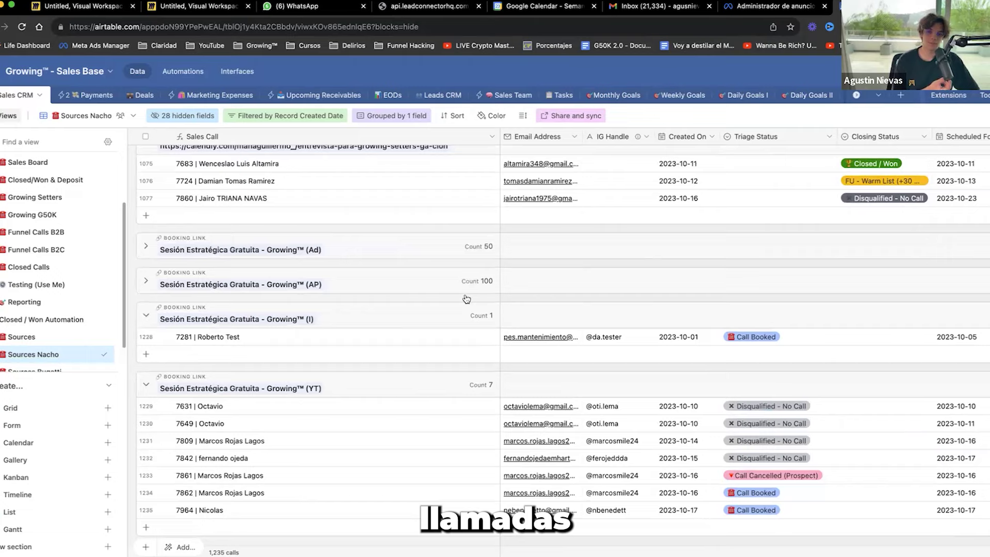
# Recheck the "Entrevista para Growing Setters™" groups up to the (I) sources and the Calendly link groups below them
pyautogui.scroll(15, 466, 299)
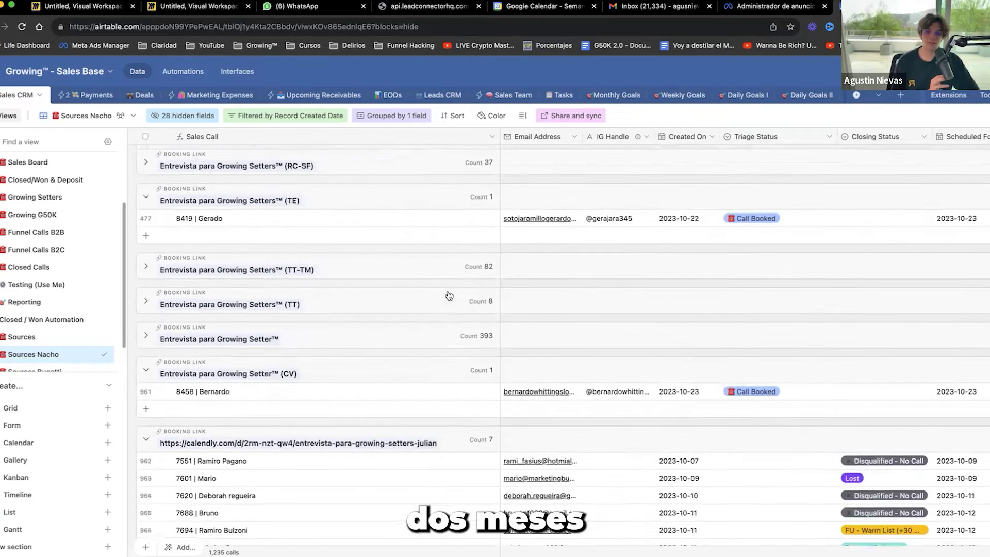
pyautogui.scroll(5, 449, 296)
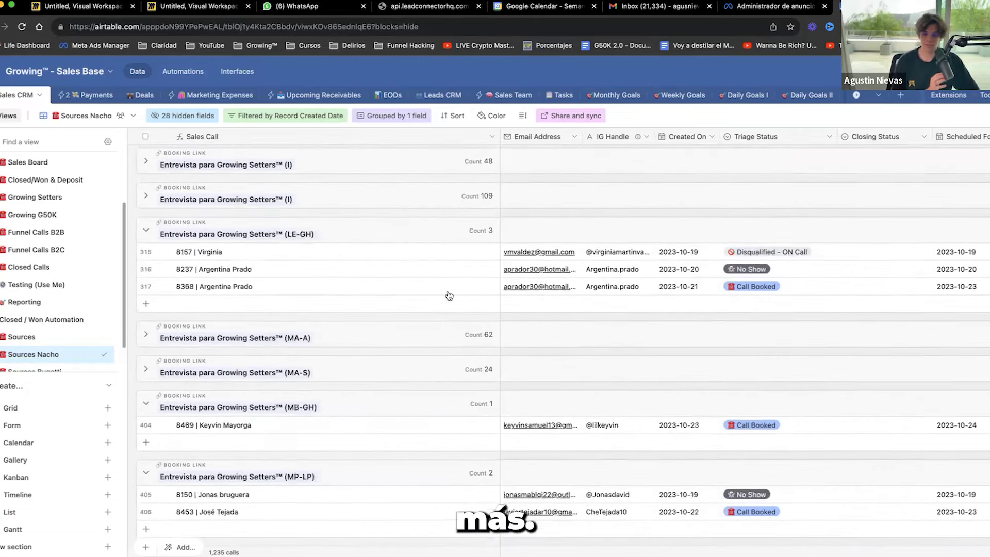
pyautogui.scroll(-12, 447, 280)
pyautogui.scroll(-6, 448, 280)
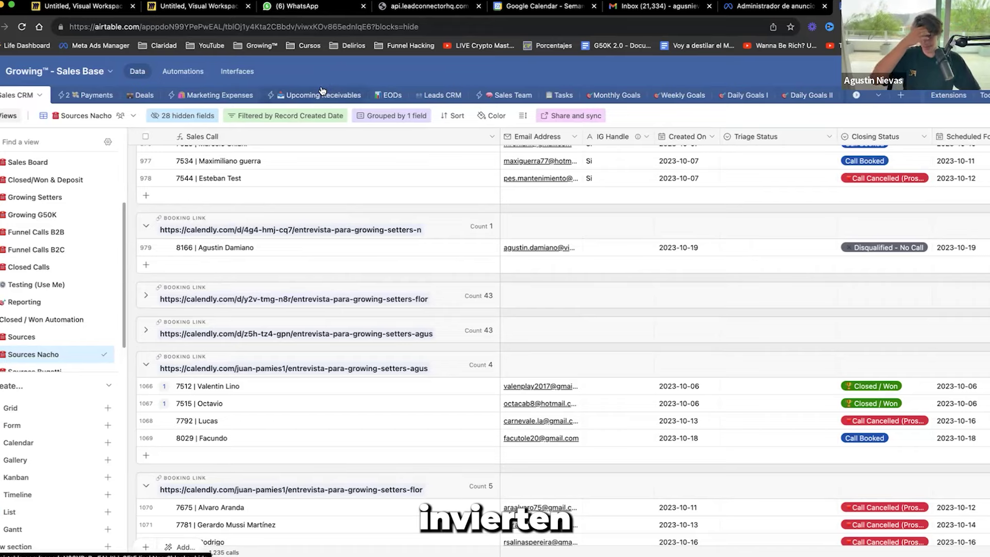
# Switch back to the Miro whiteboard and review the funnel diagram, including the Follow Me Ads, LinkBio and seguidor paths
pyautogui.click(190, 8)
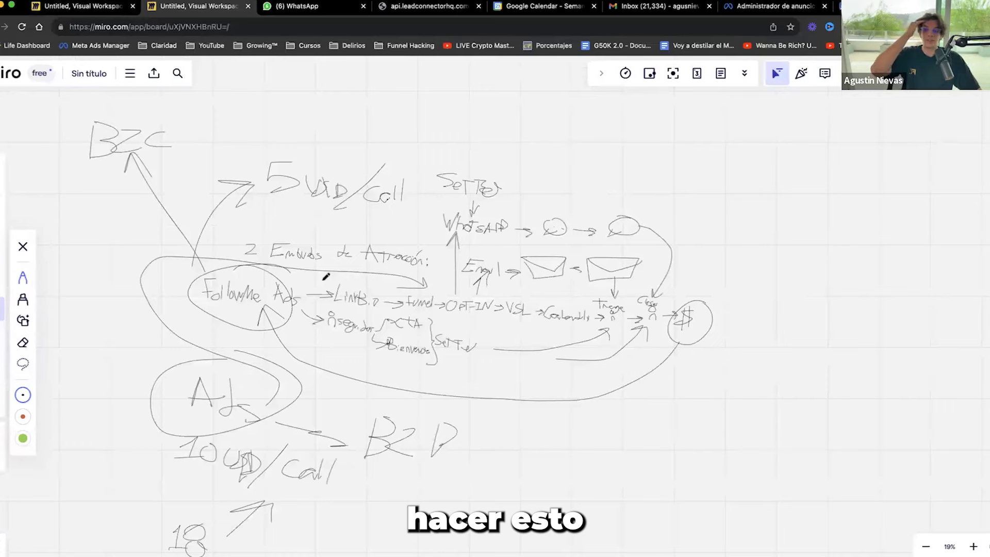
pyautogui.moveTo(66, 112)
pyautogui.mouseDown()
pyautogui.moveTo(89, 473)
pyautogui.moveTo(277, 556)
pyautogui.mouseUp()
pyautogui.moveTo(557, 512); pyautogui.dragTo(384, 114)
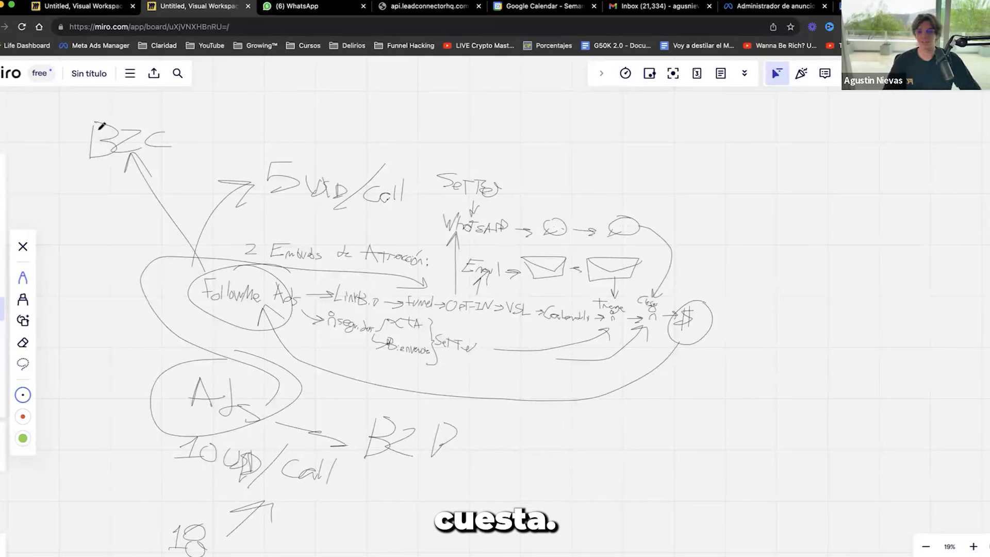
pyautogui.scroll(5, 221, 299)
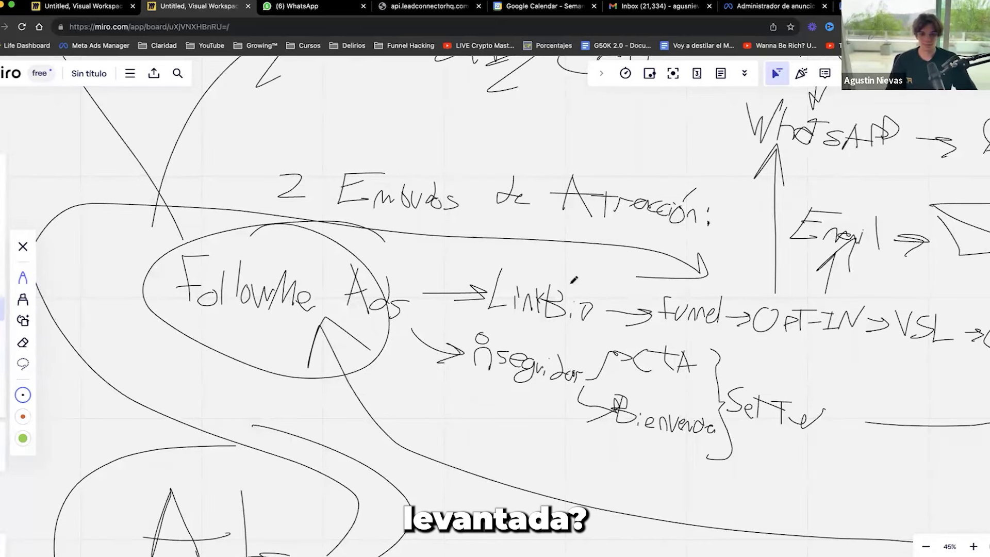
pyautogui.scroll(-5, 574, 279)
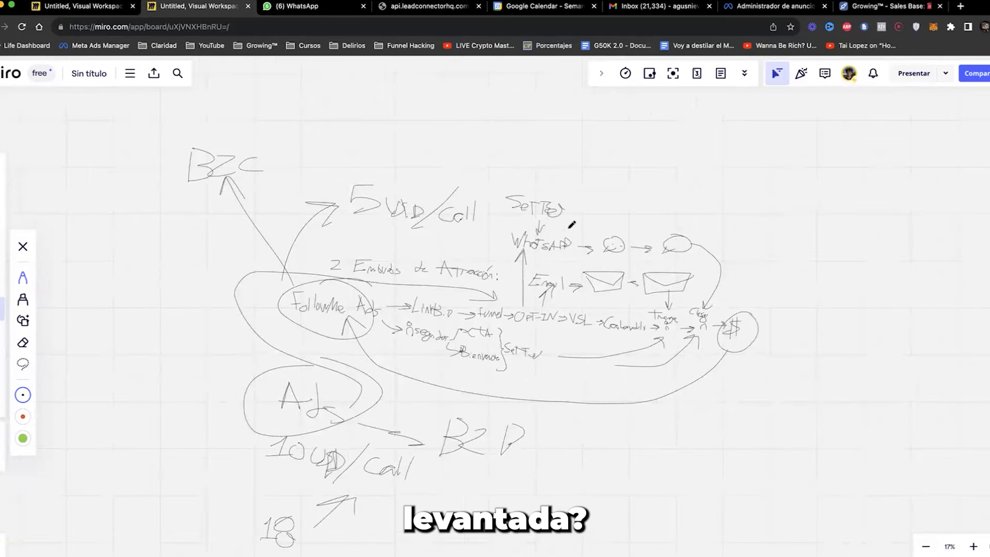
# Draw another freehand ellipse around the already circled "Ads" on the whiteboard
pyautogui.scroll(1, 571, 238)
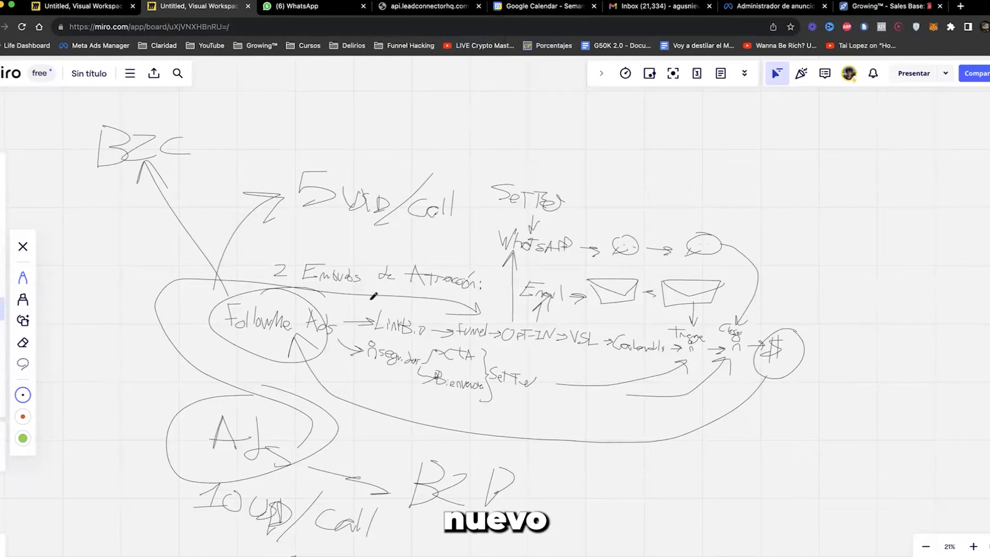
pyautogui.scroll(-3, 275, 338)
pyautogui.moveTo(276, 339)
pyautogui.mouseDown()
pyautogui.moveTo(188, 309)
pyautogui.moveTo(278, 387)
pyautogui.mouseUp()
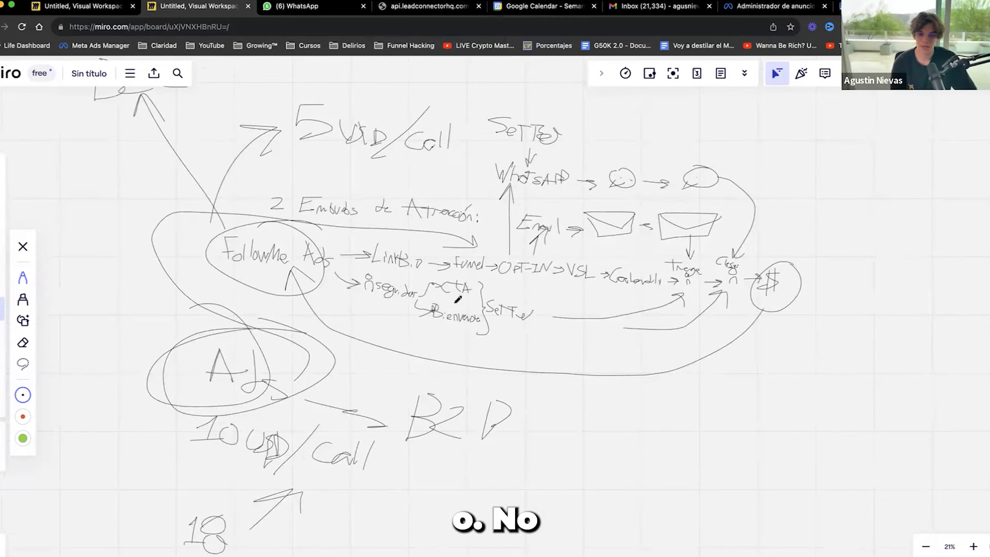
# Draw a freehand box around "OPT-IN" in the funnel flow between Funnel and VSL
pyautogui.scroll(5, 457, 299)
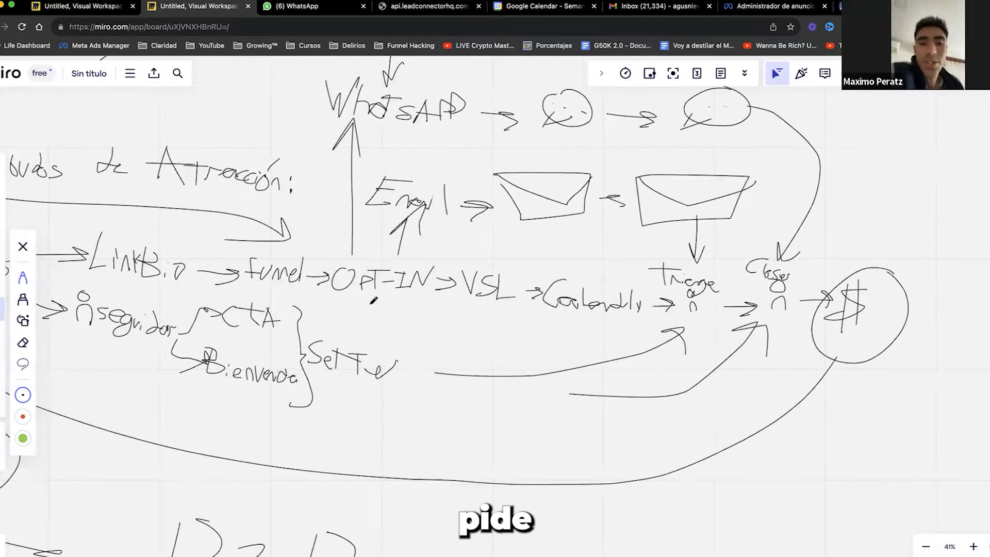
pyautogui.moveTo(352, 246); pyautogui.dragTo(386, 254)
pyautogui.scroll(-5, 369, 275)
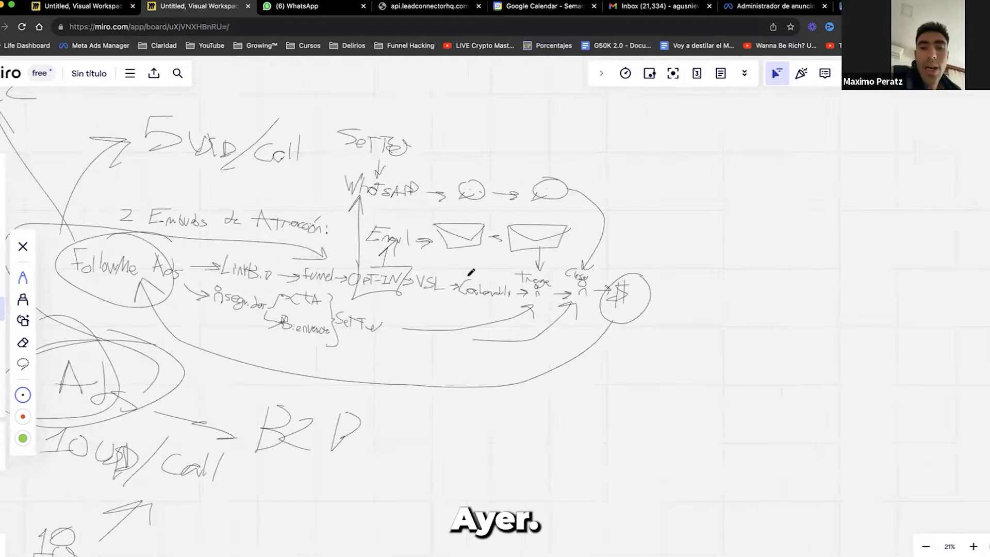